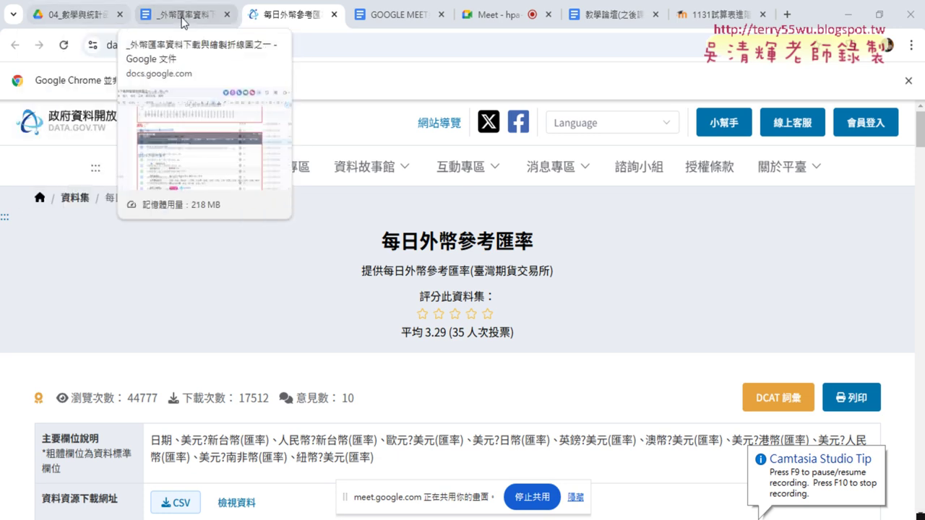
- Review the dataset page's field descriptions, highlighting the 日期 field name
scroll(363, 257, down, 3)
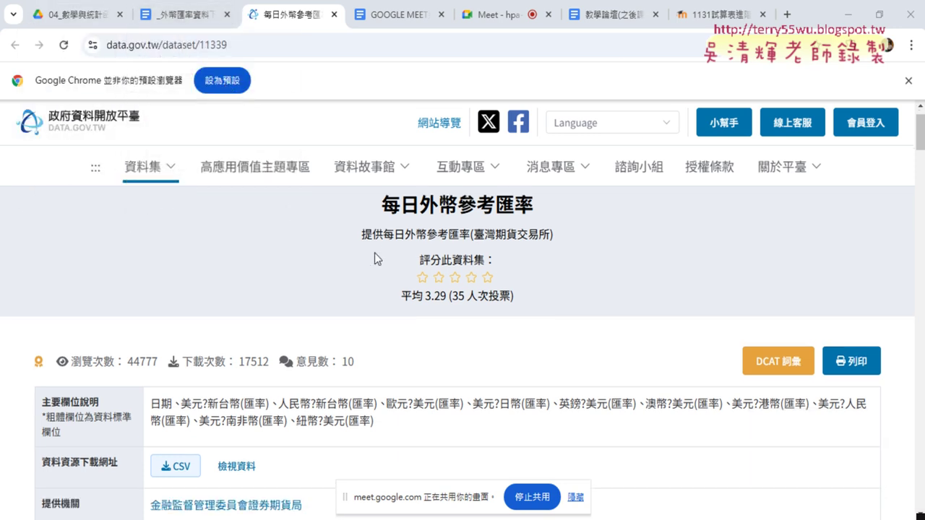
click(203, 22)
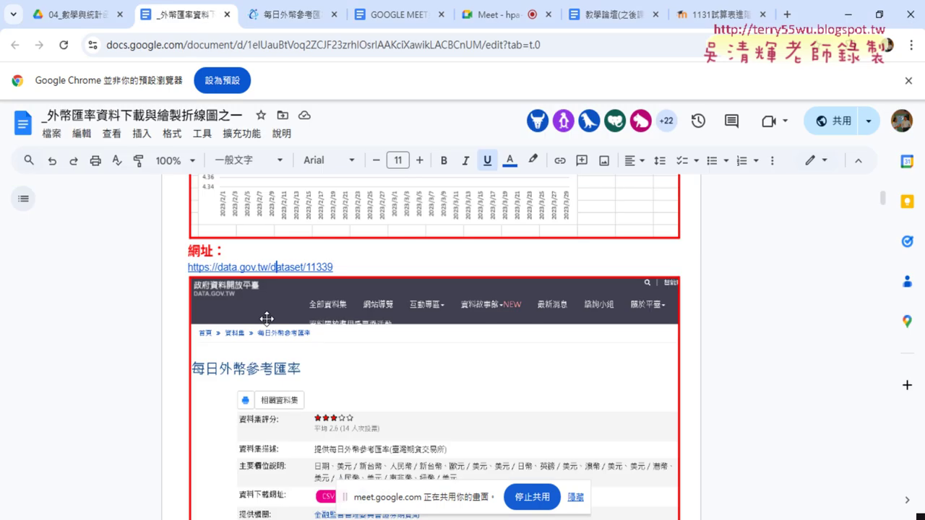
key(ctrl+Tab)
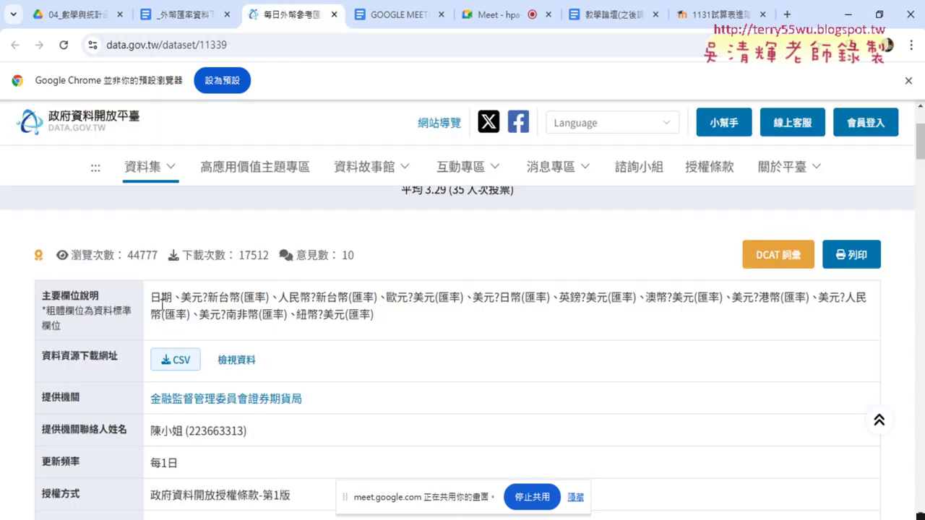
drag(152, 302, 390, 329)
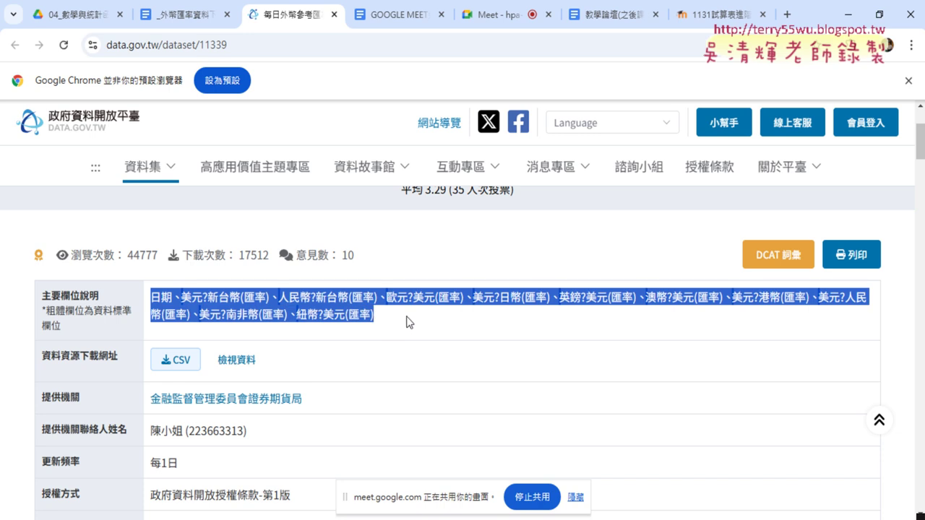
click(406, 318)
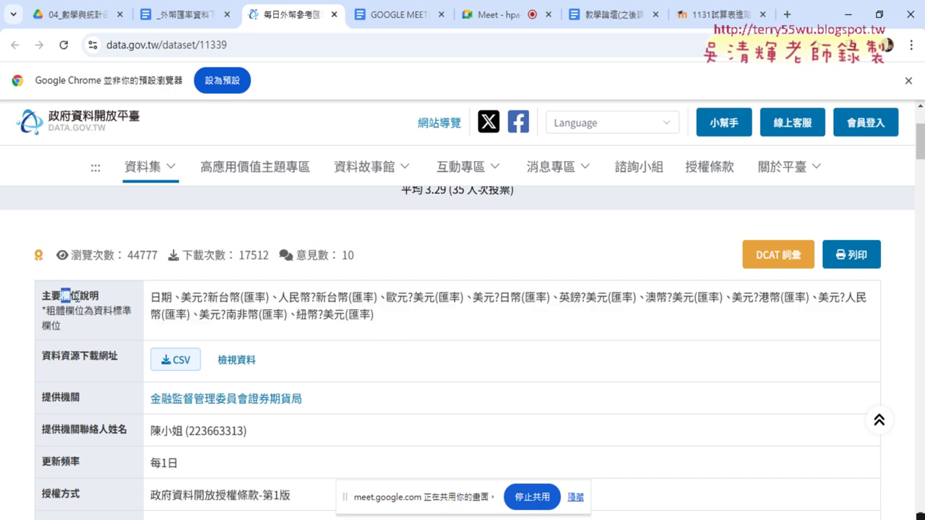
drag(60, 297, 81, 297)
click(184, 300)
mouse_move(174, 299)
mouse_down()
mouse_move(152, 303)
mouse_move(311, 302)
mouse_move(391, 317)
mouse_move(151, 298)
mouse_up()
click(336, 312)
- Check the dataset's providing agency and update frequency, then scroll through the rest of the page
scroll(220, 300, down, 2)
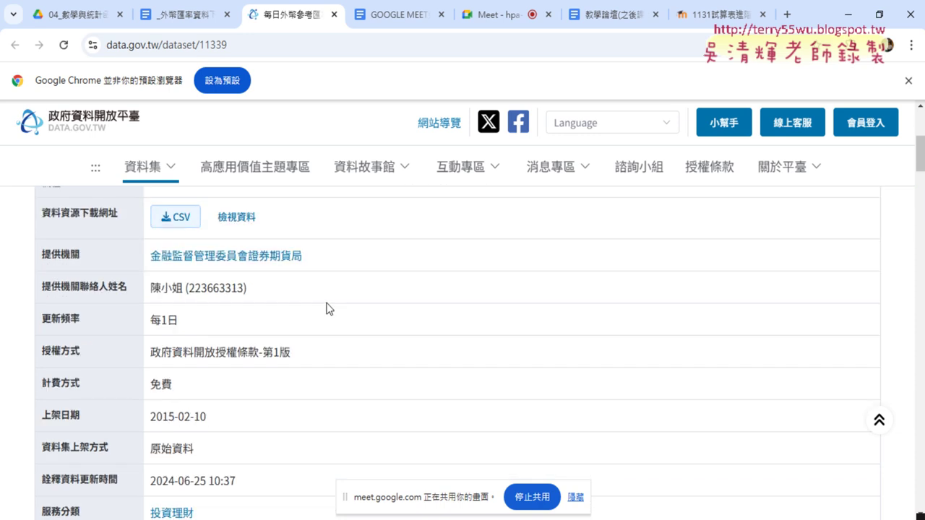
drag(136, 257, 351, 258)
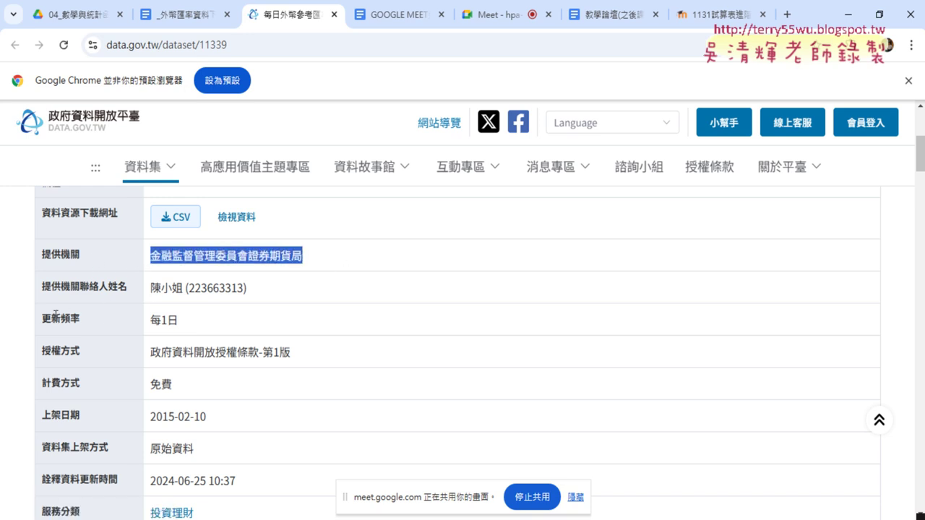
drag(53, 318, 210, 320)
click(314, 323)
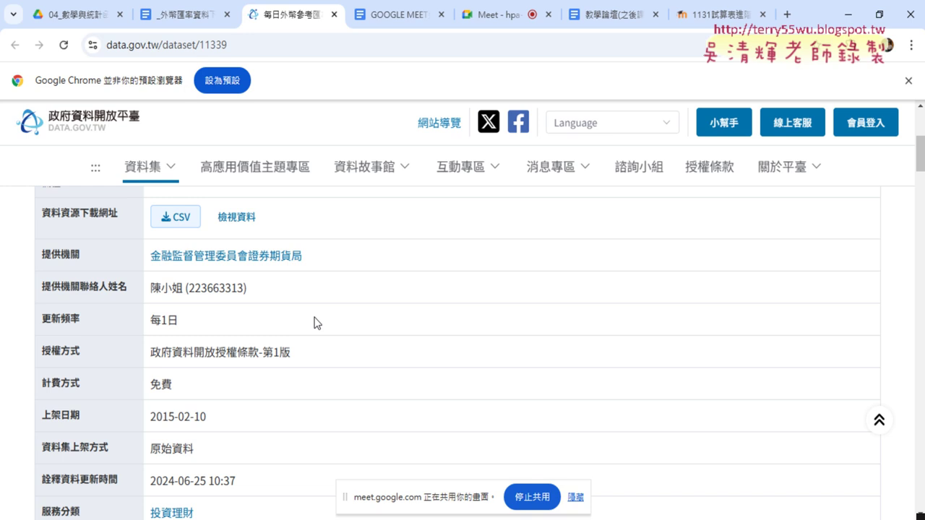
scroll(314, 323, up, 1)
scroll(359, 323, down, 3)
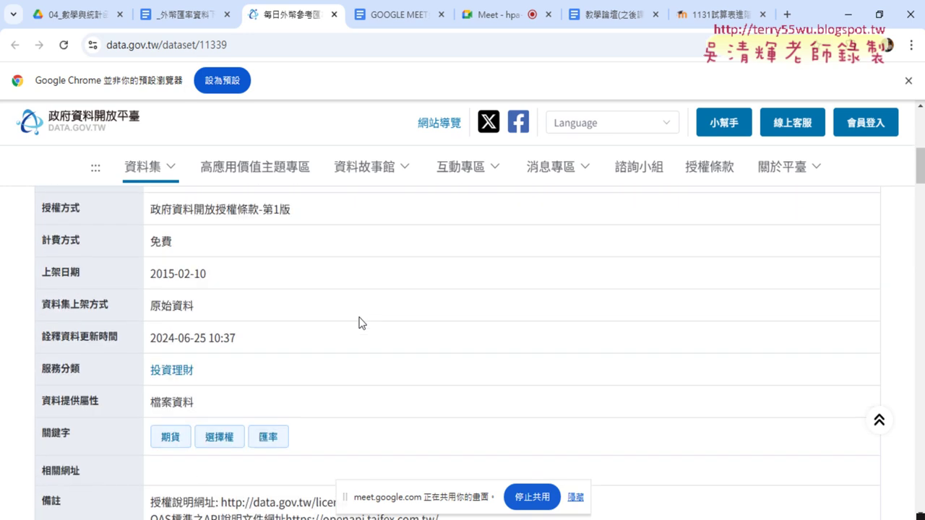
scroll(359, 323, down, 2)
scroll(359, 323, down, 3)
scroll(359, 323, down, 3)
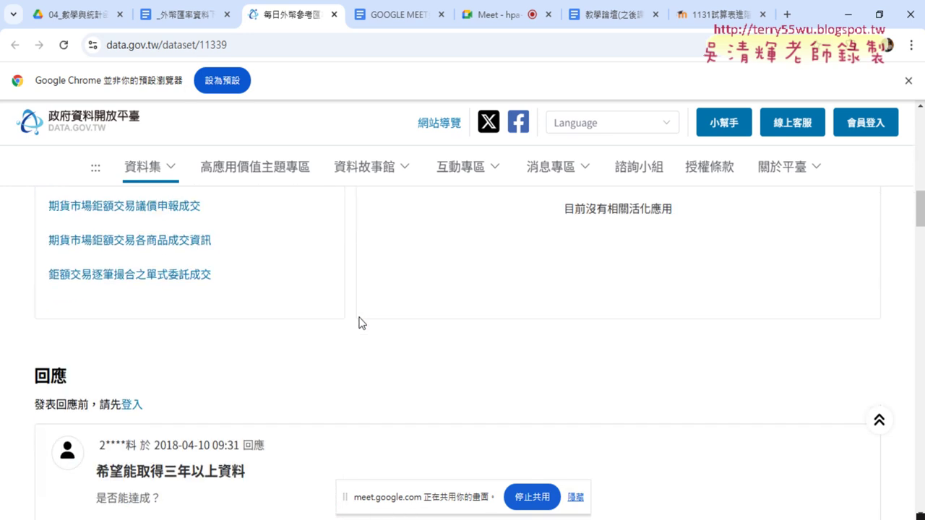
scroll(359, 323, down, 2)
scroll(356, 333, down, 2)
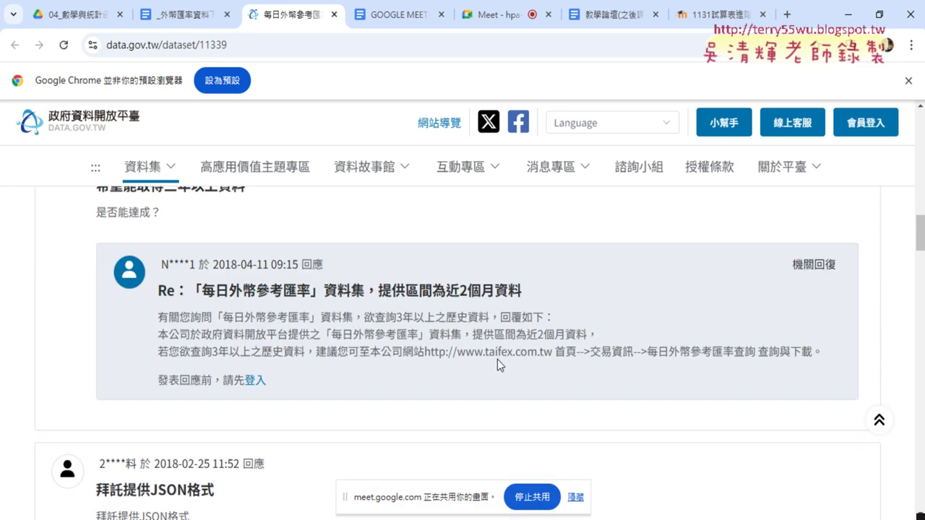
scroll(372, 343, up, 4)
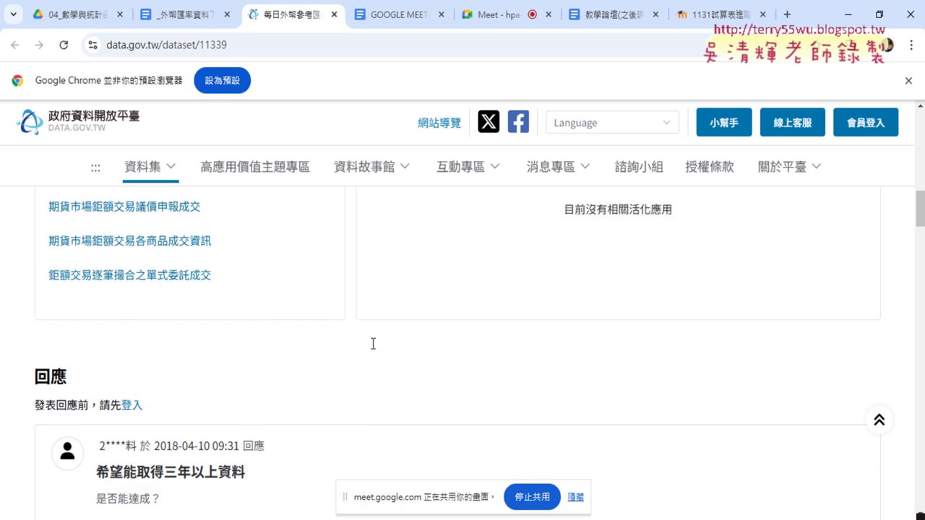
scroll(373, 343, up, 4)
scroll(372, 347, up, 3)
scroll(361, 339, up, 4)
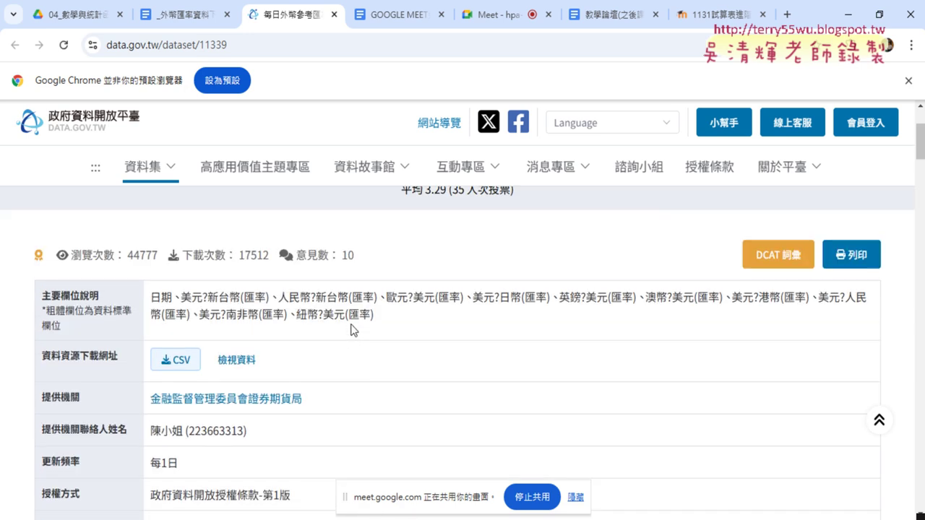
- Open 檢視資料 for the CSV resource and highlight its CSV format, download URL and encoding rows
click(236, 360)
scroll(426, 272, down, 1)
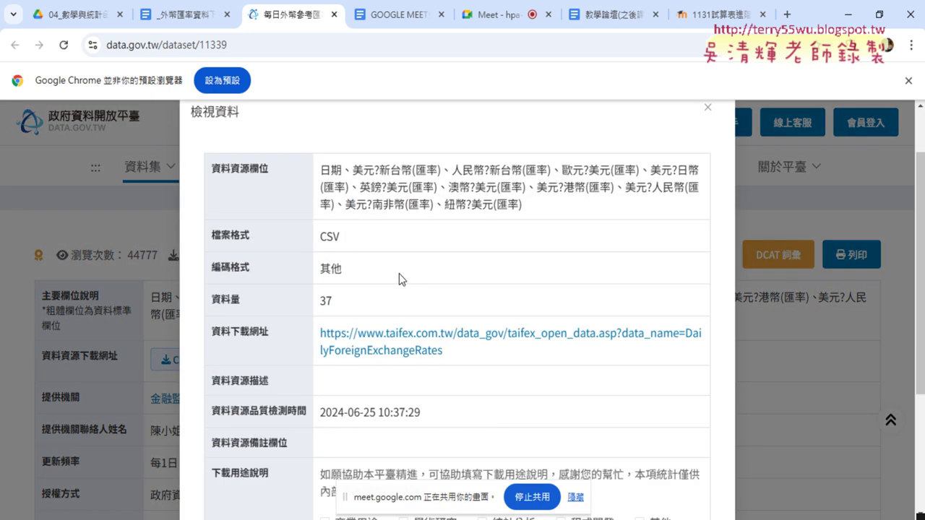
drag(209, 236, 339, 239)
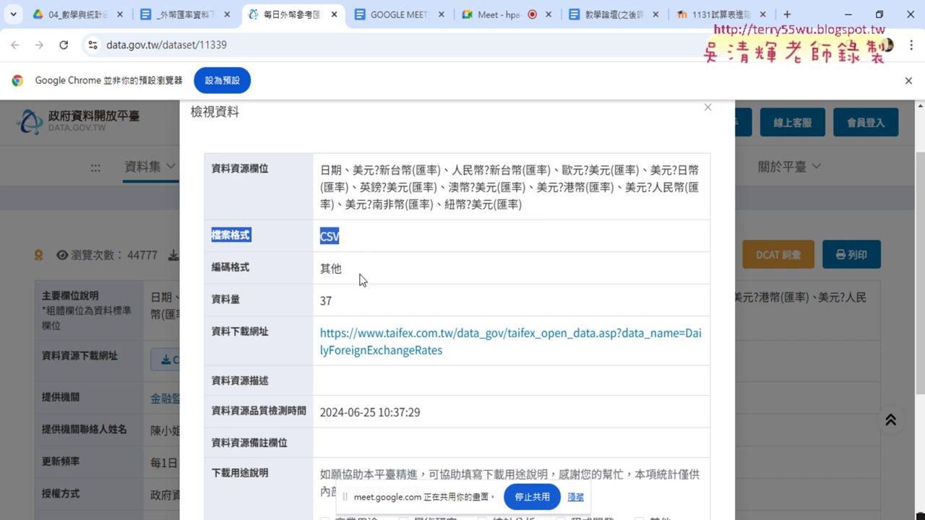
click(353, 238)
drag(353, 238, 320, 241)
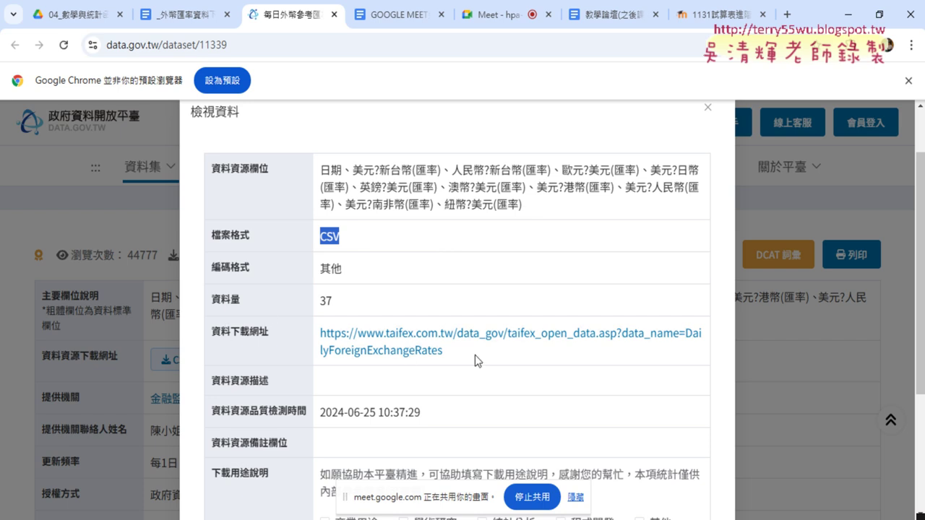
mouse_move(444, 351)
mouse_down()
mouse_move(386, 351)
mouse_move(320, 332)
mouse_up()
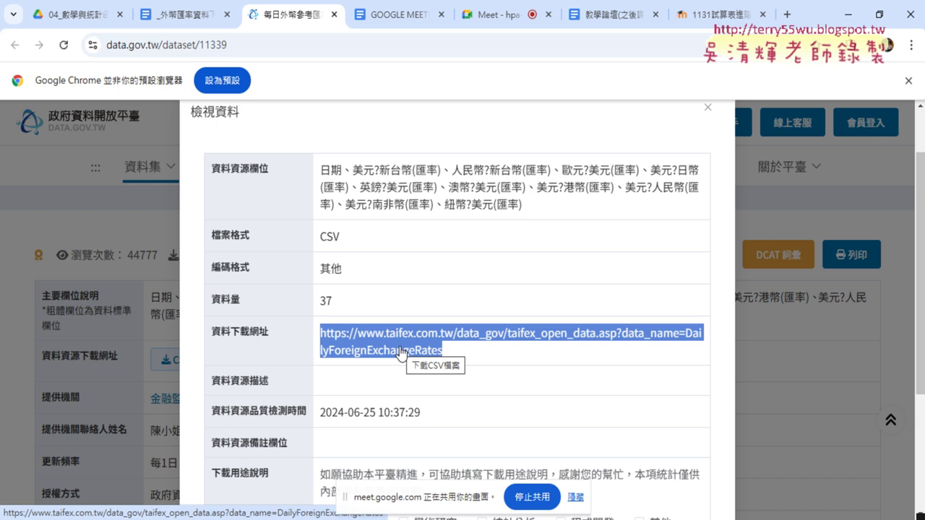
drag(357, 275, 201, 270)
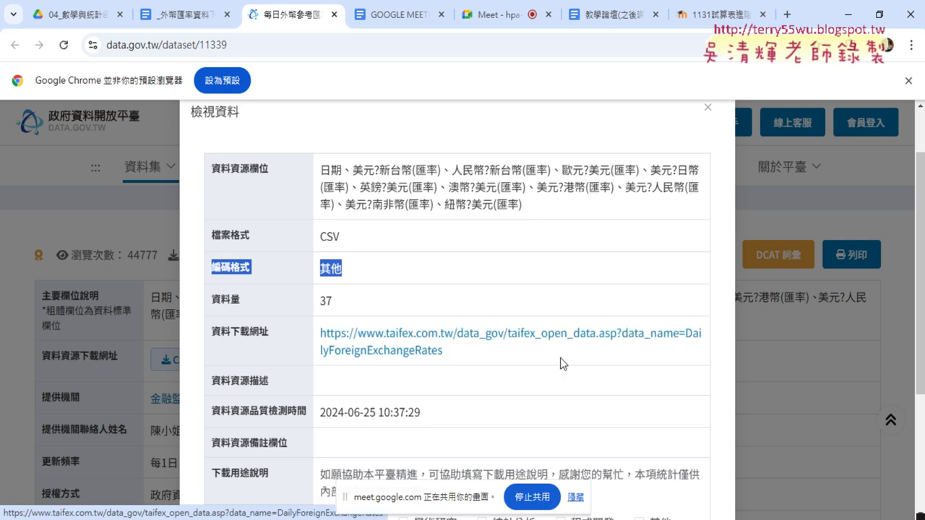
- Download DailyForeignExchangeRates.csv, open it in Excel from the Downloads folder, then close Excel
click(385, 351)
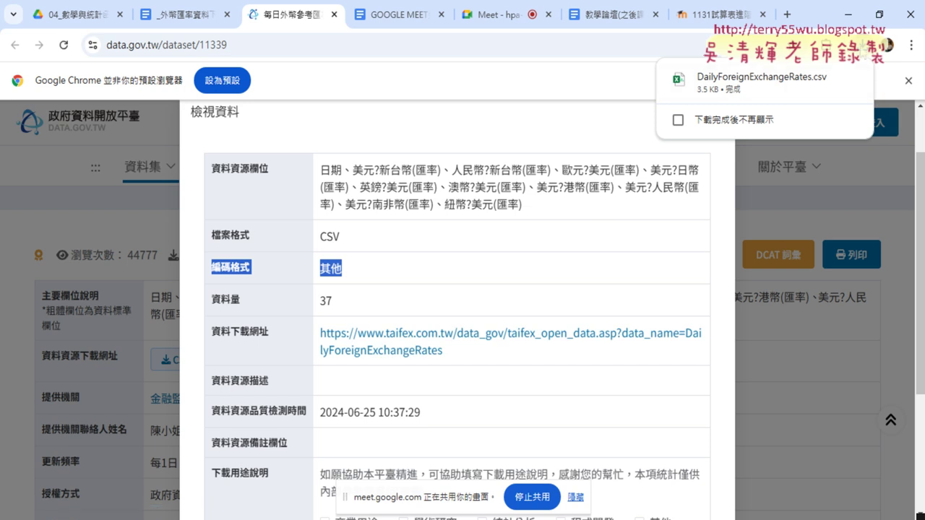
mouse_move(761, 83)
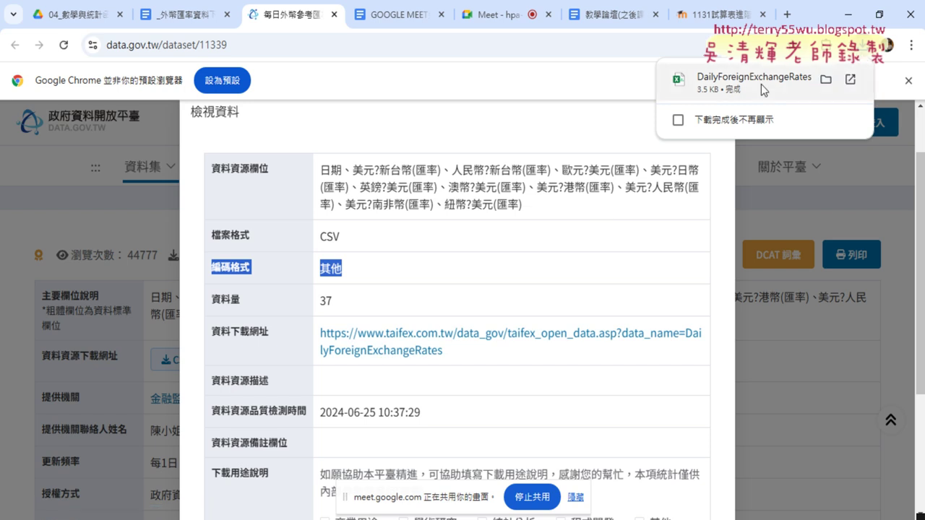
click(825, 78)
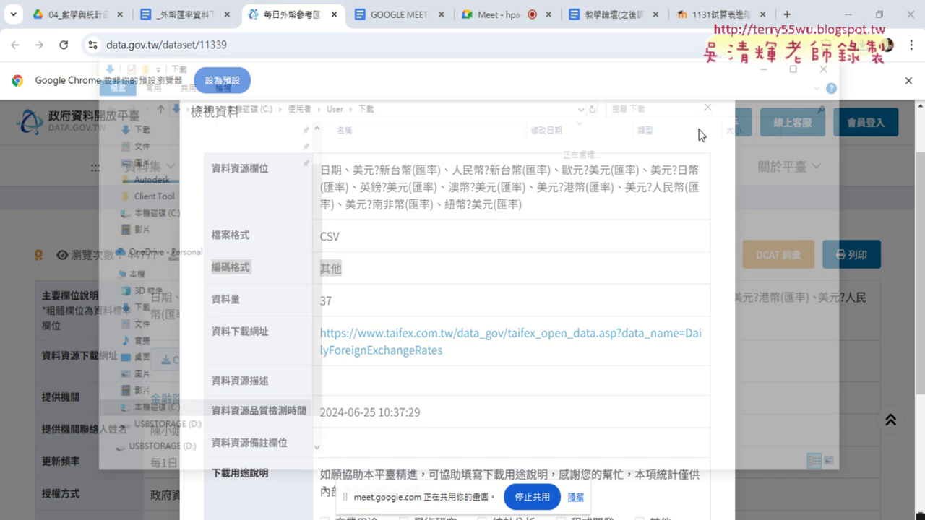
double_click(388, 171)
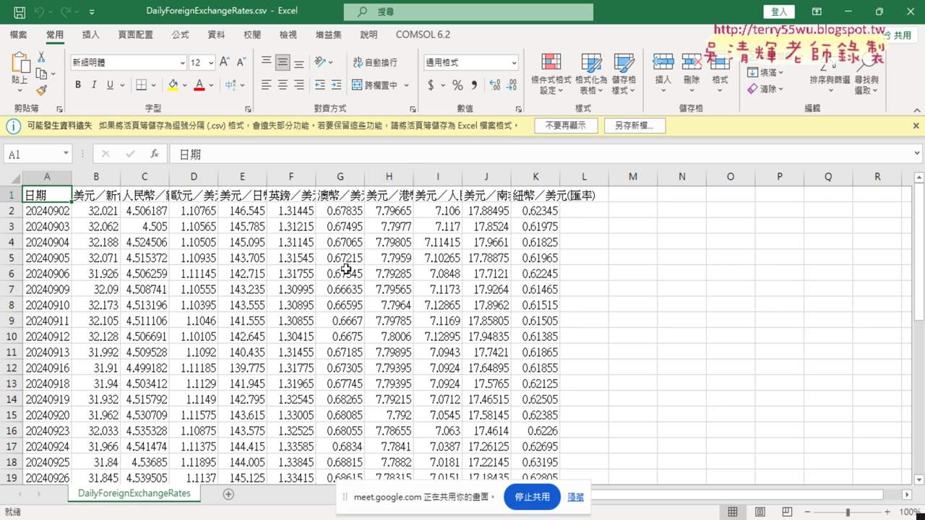
click(907, 11)
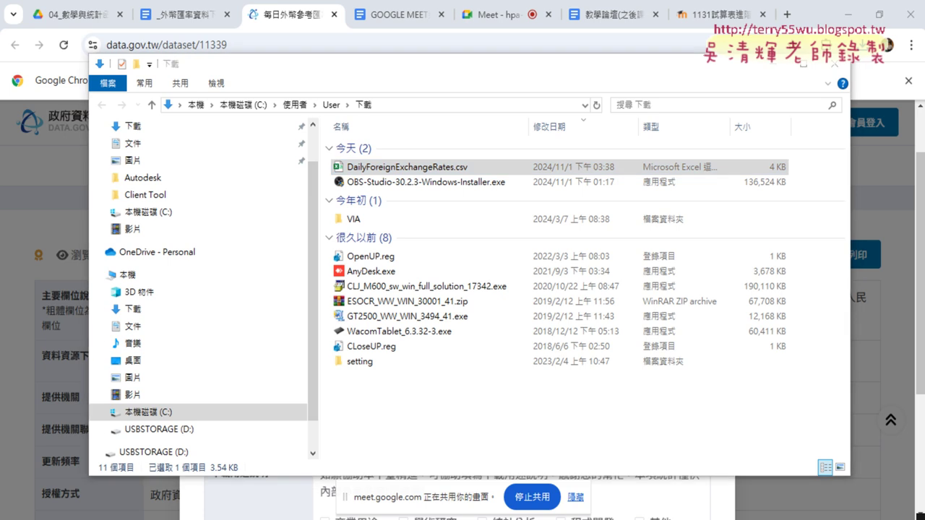
- Launch Excel from the Start menu's app list
key(super)
scroll(110, 287, down, 1)
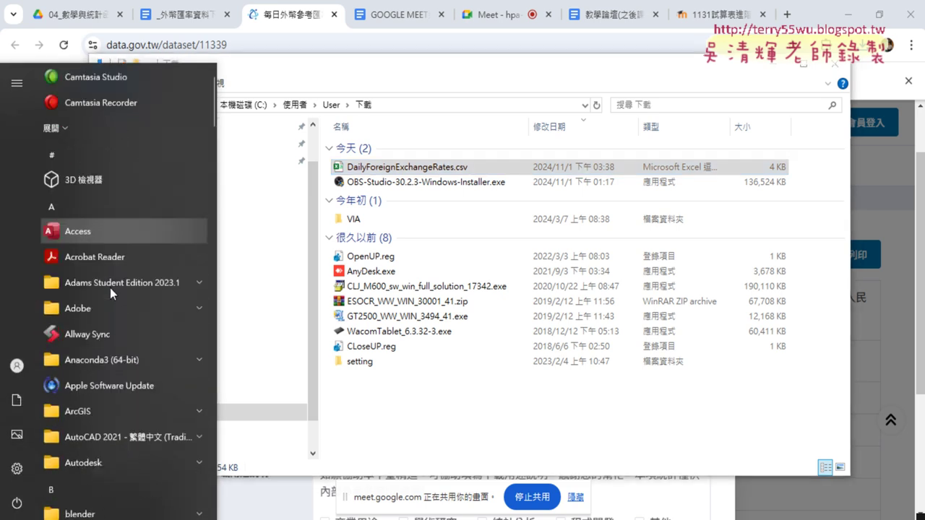
scroll(110, 288, down, 4)
scroll(109, 287, down, 3)
scroll(130, 231, down, 2)
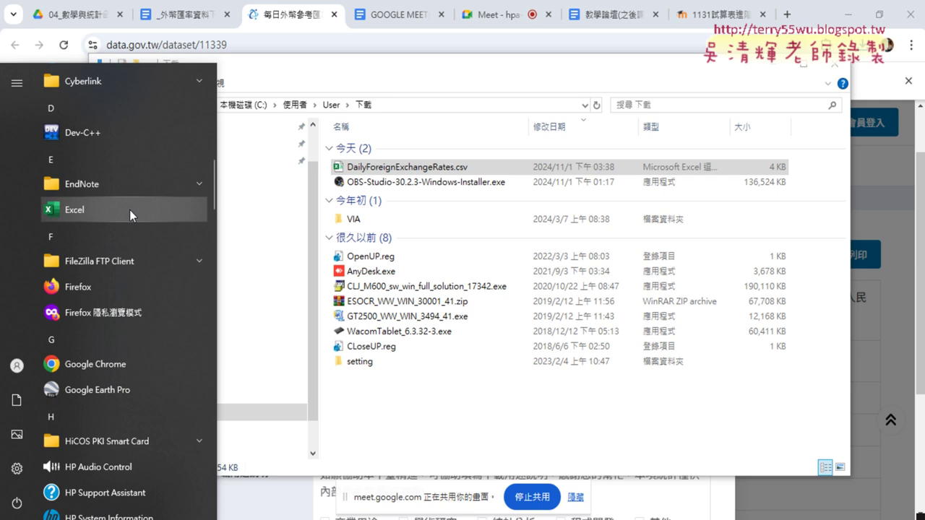
click(129, 210)
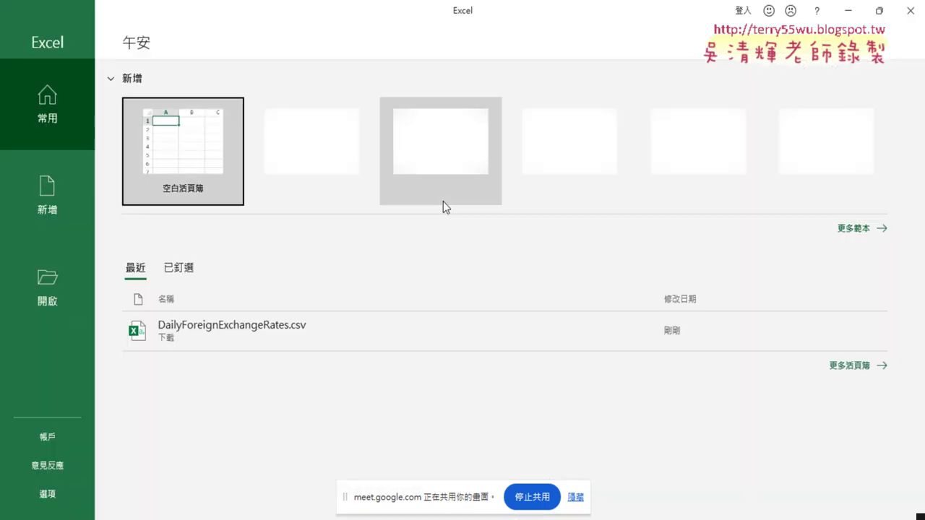
- Create a blank workbook and tick 開發人員 in Customize Ribbon to show the Developer tab
click(186, 169)
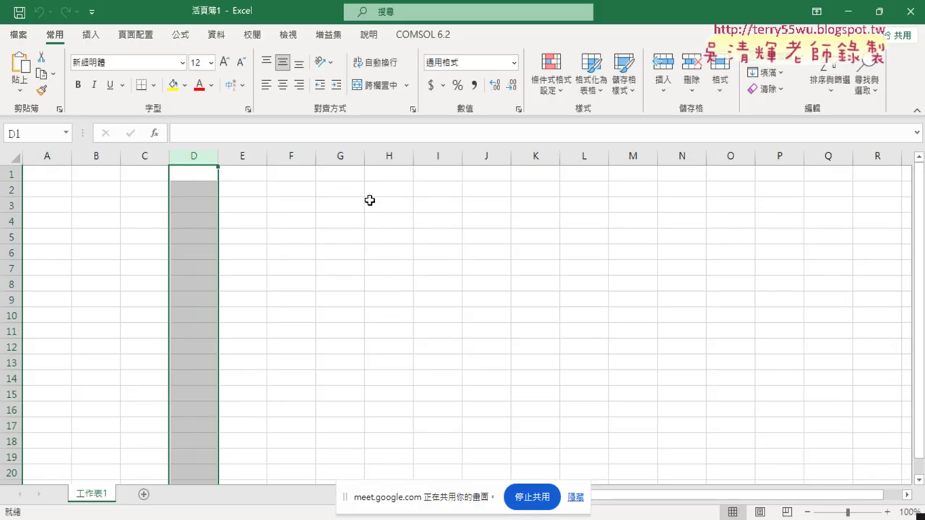
click(369, 200)
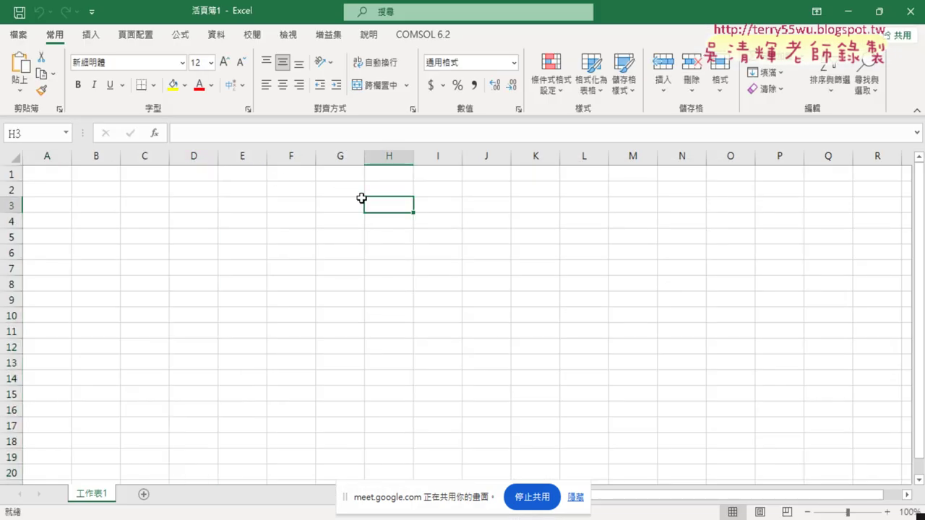
click(93, 13)
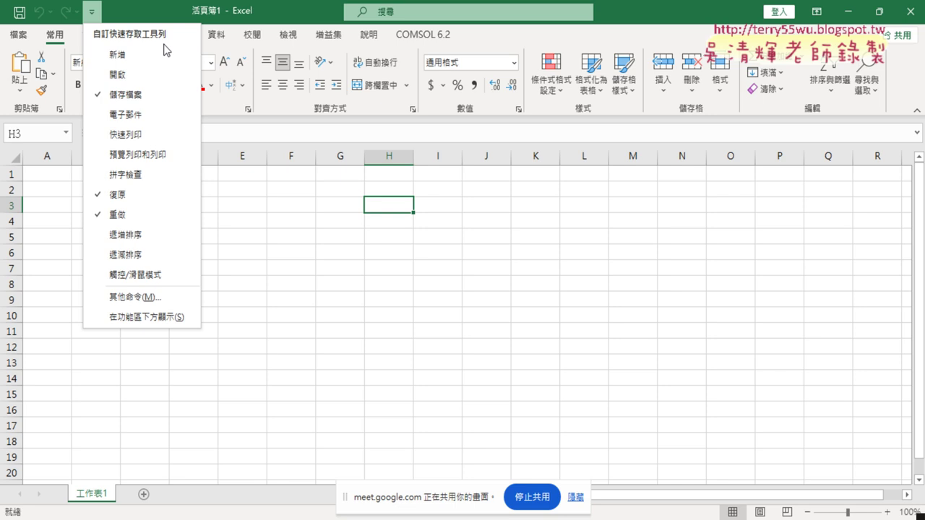
click(133, 299)
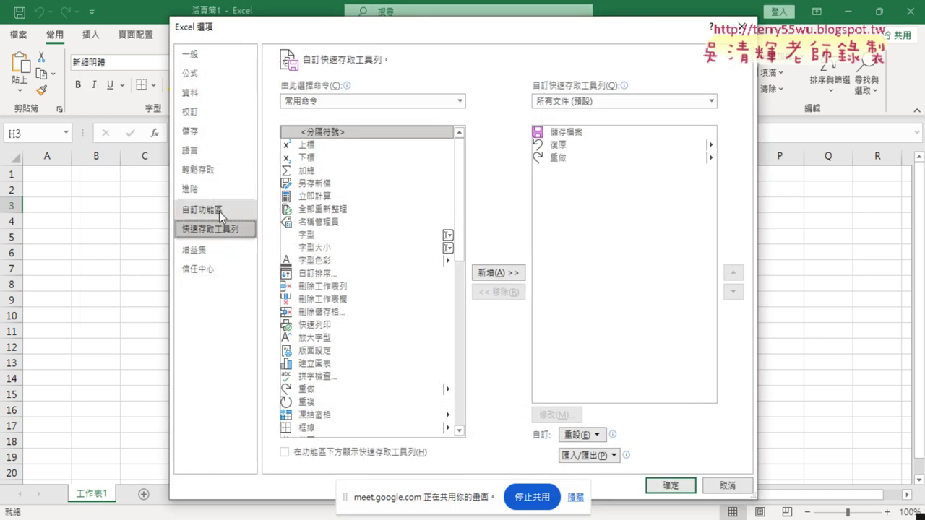
click(230, 208)
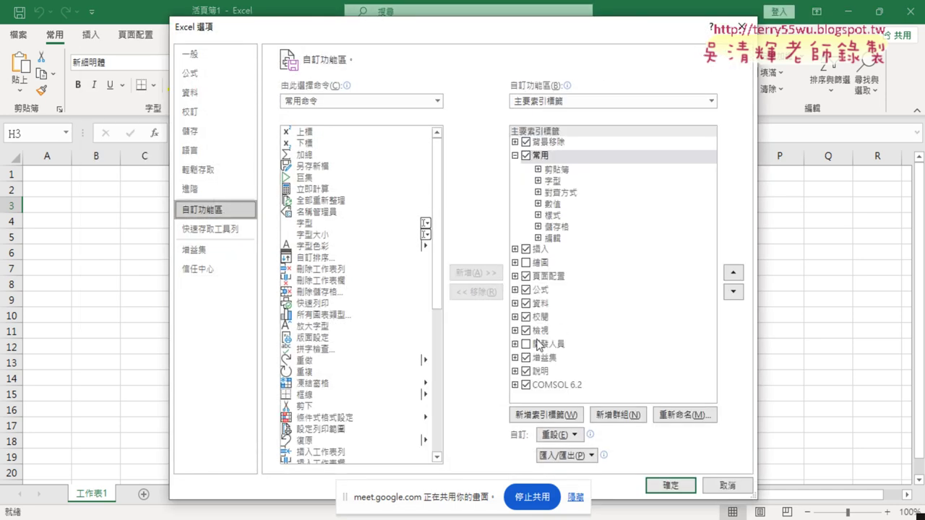
click(528, 345)
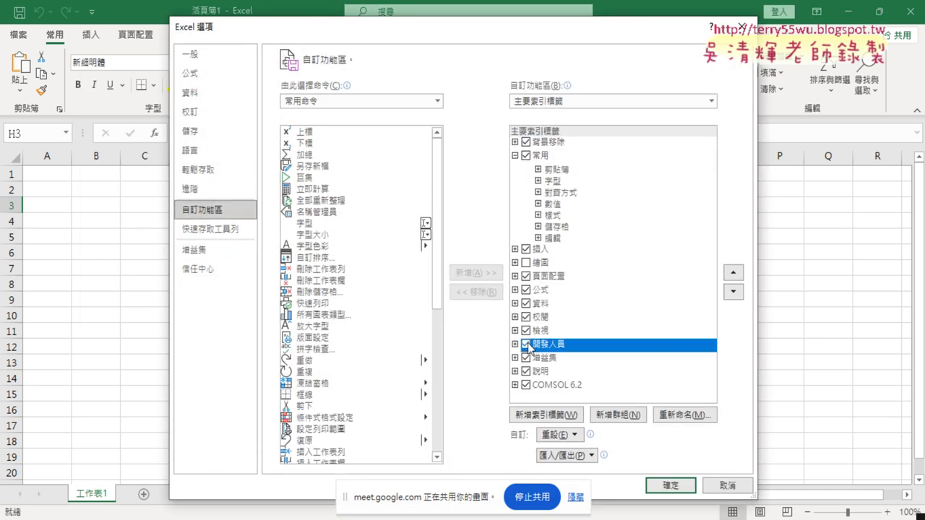
click(670, 485)
click(333, 34)
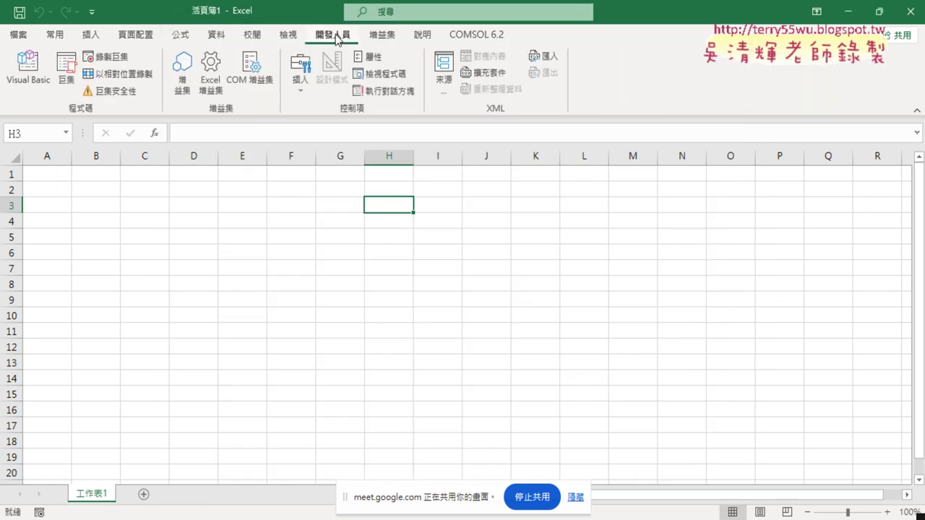
- Open and close the Visual Basic editor, then insert a macro sheet with Ctrl+F11
click(28, 89)
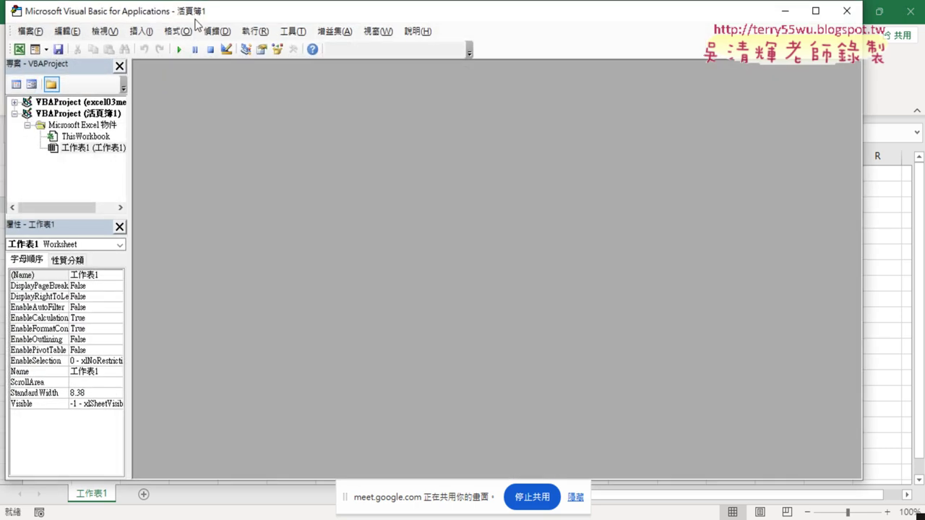
click(882, 36)
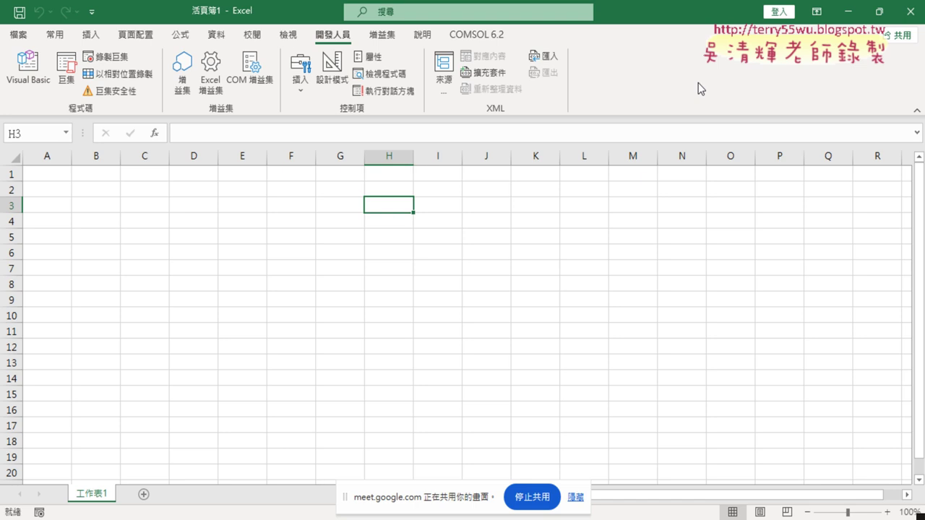
key(ctrl+F11)
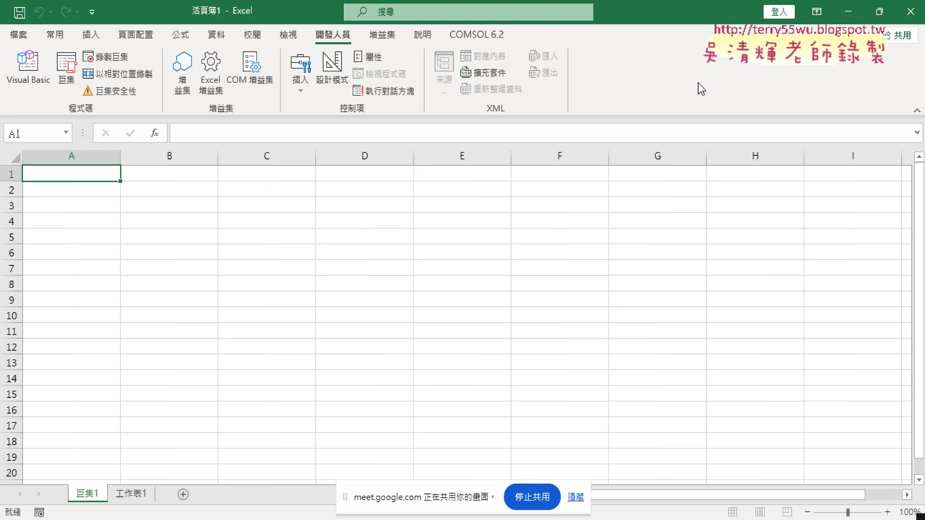
click(577, 497)
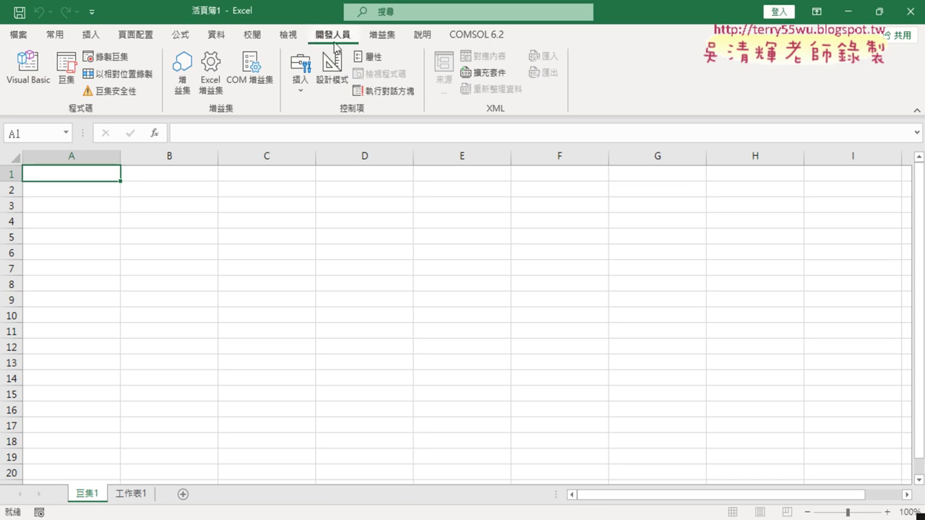
- Reopen the Visual Basic editor, insert Module1 under 工作表1 and maximize its code window
click(19, 85)
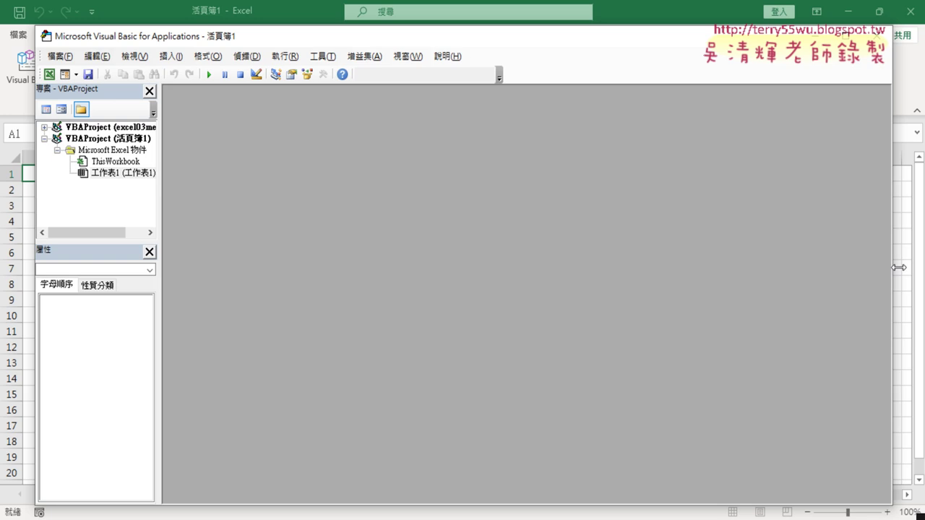
drag(894, 267, 713, 262)
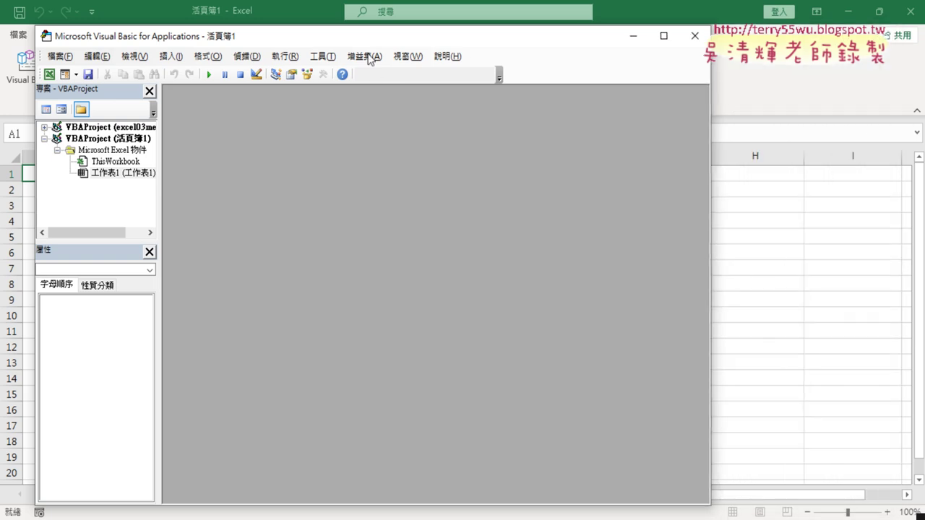
drag(368, 42, 504, 42)
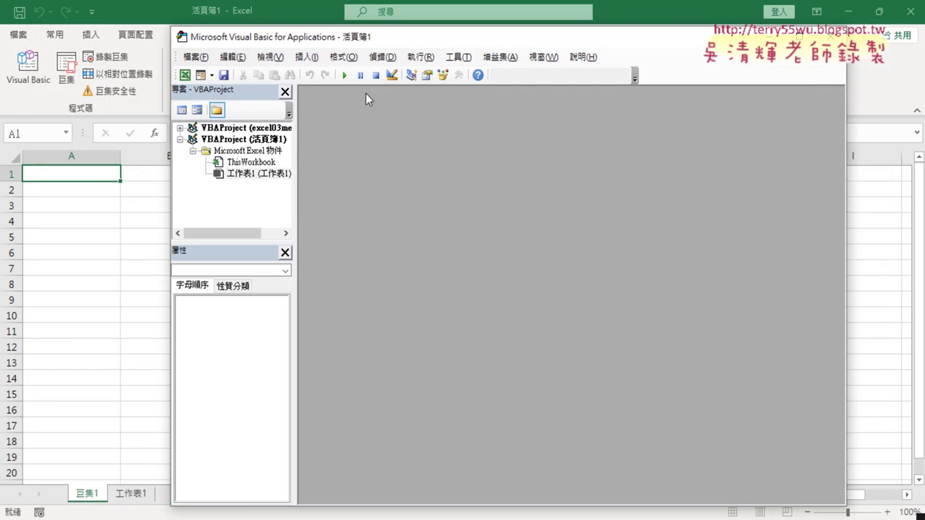
click(246, 174)
click(307, 57)
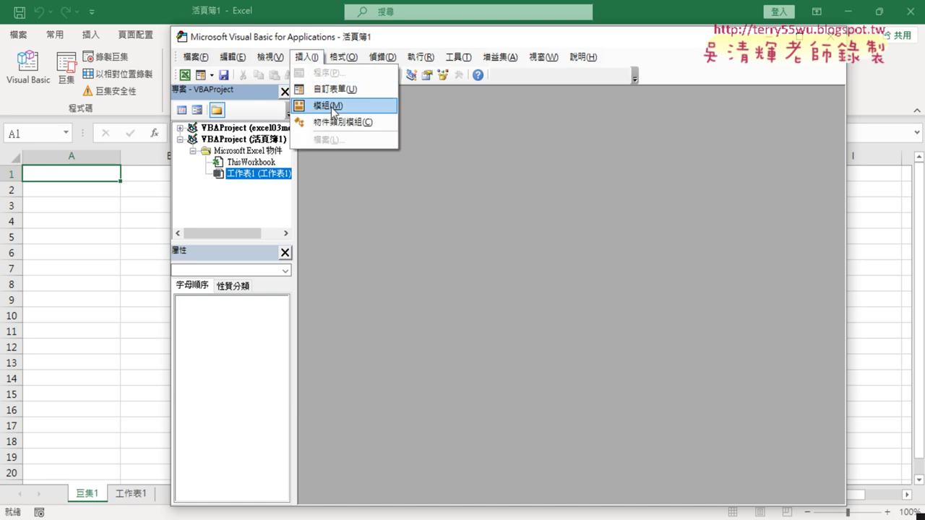
click(329, 107)
double_click(566, 137)
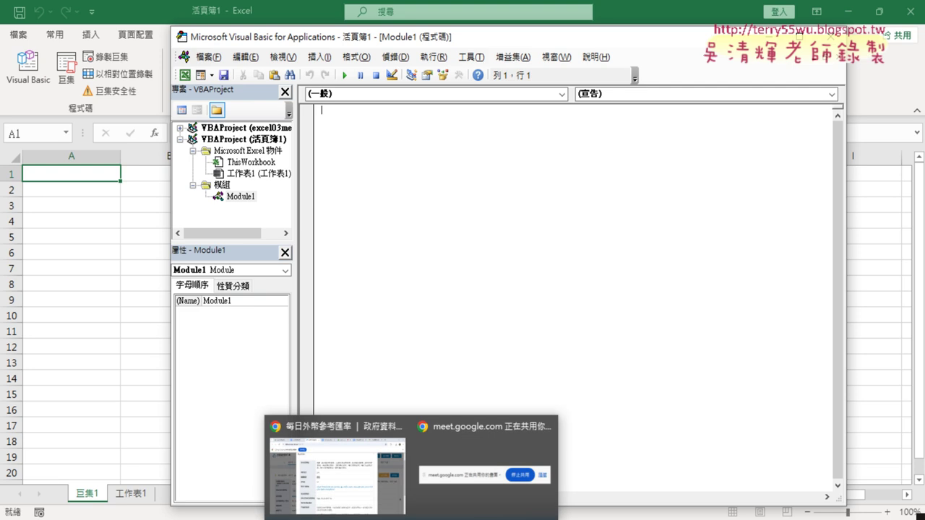
click(382, 447)
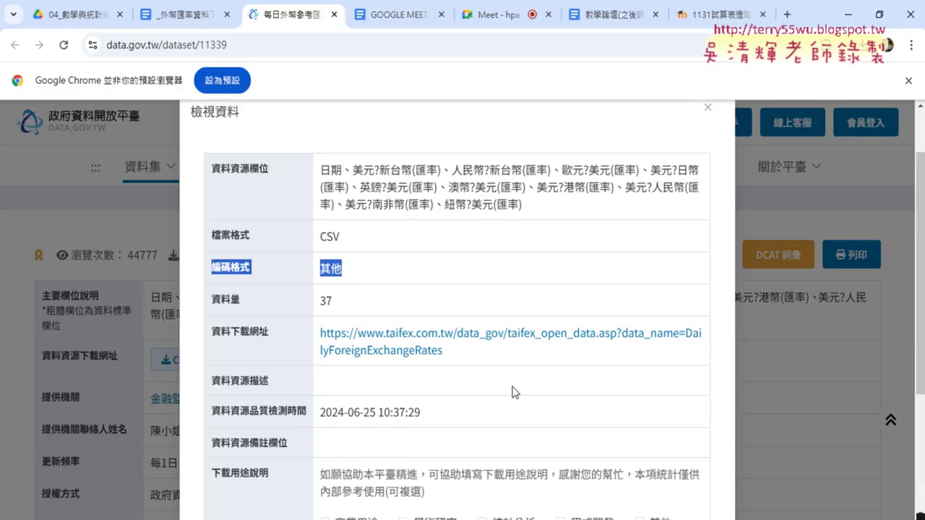
- Download the TAIFEX exchange-rate CSV, select its URL, and close the 檢視資料 dialog
click(431, 352)
drag(474, 353, 321, 345)
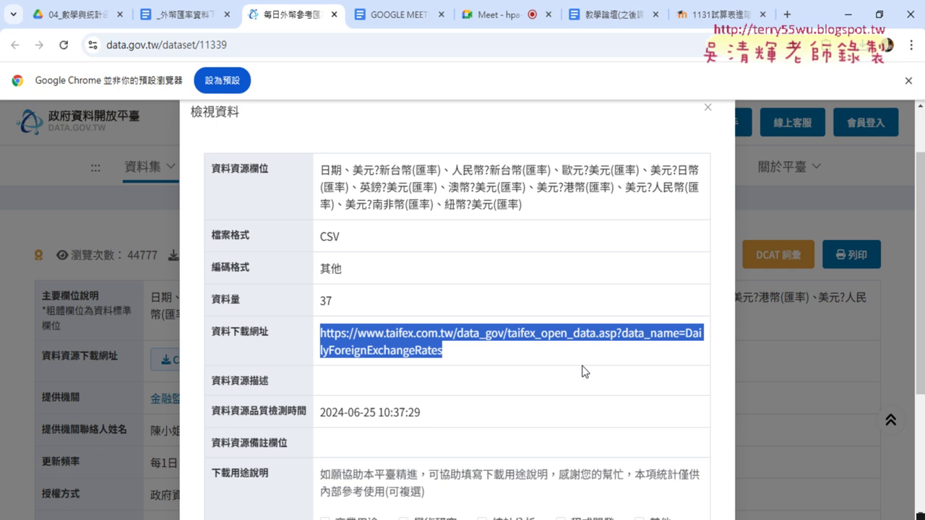
click(817, 350)
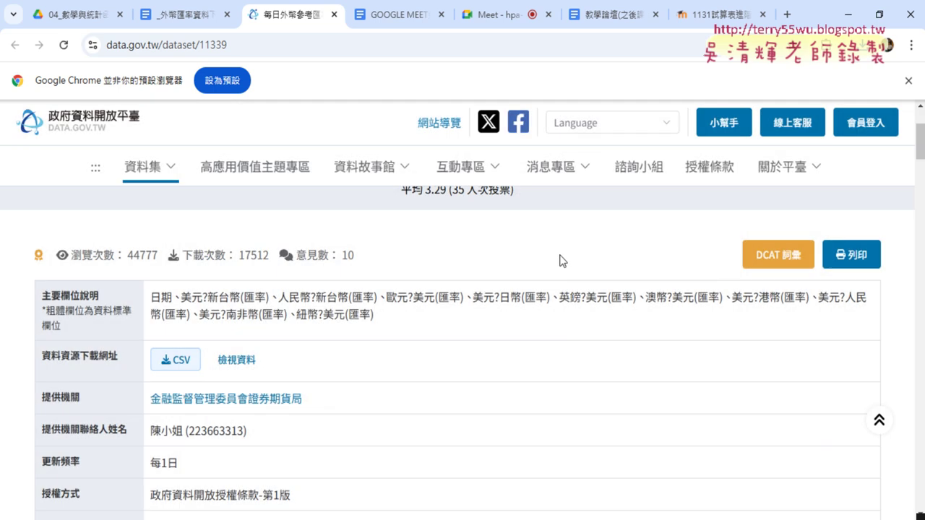
click(184, 14)
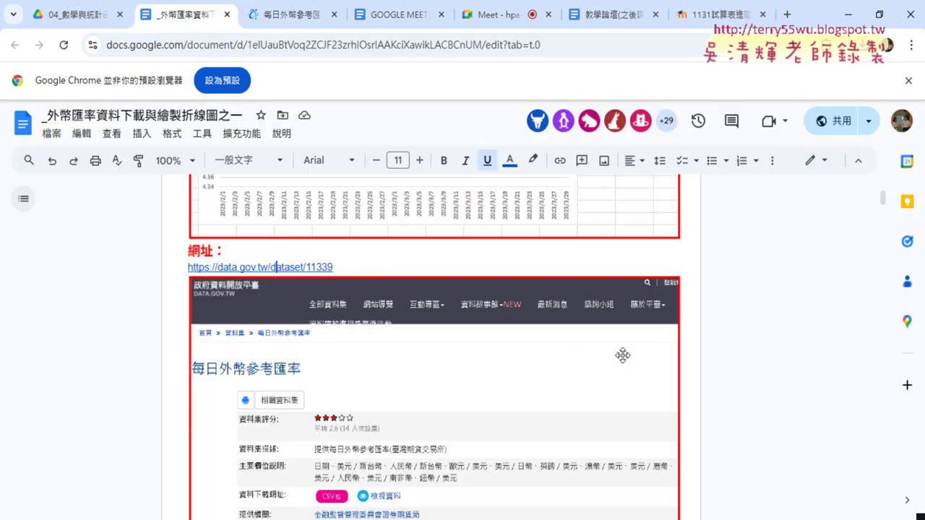
- Scroll to the 範本如下 sample and select Sub 匯率下載() through End Sub
scroll(636, 350, down, 2)
scroll(654, 344, down, 2)
scroll(655, 340, down, 1)
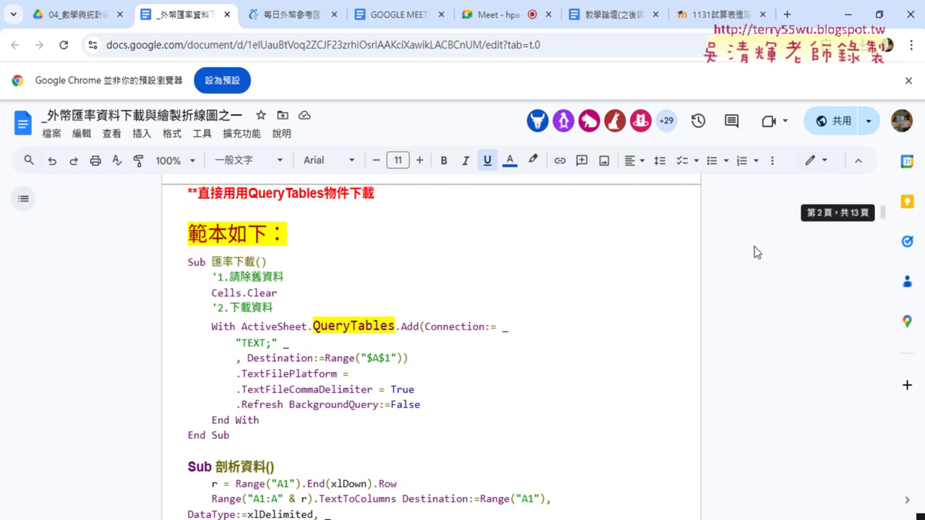
drag(186, 262, 272, 435)
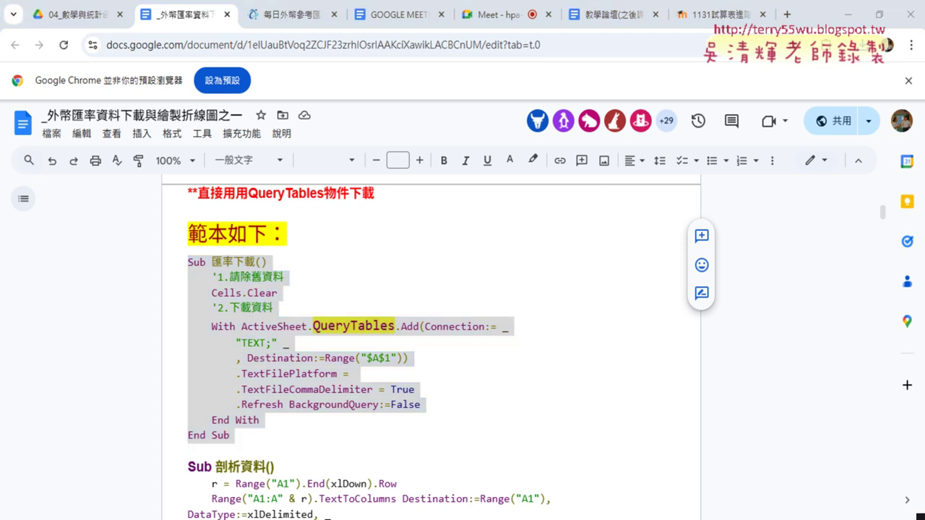
- Paste the 匯率下載 macro into Module1 and set the editor font size to 12
click(504, 485)
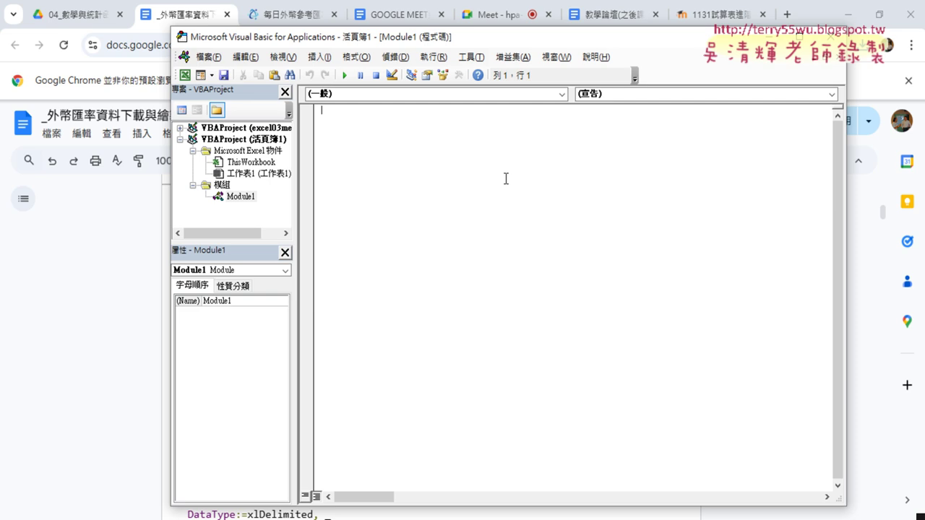
text(Sub 匯率下載()     '1.請除舊資料     Cells.Clear     '2.下載資料     With ActiveSheet.QueryTables.Add(Connection:= _         "TEXT;" _         , Destination:=Range("$A$1"))         .TextFilePlatform =         .TextFileCommaDelimiter = True         .Refresh BackgroundQuery:=False     End With End Sub)
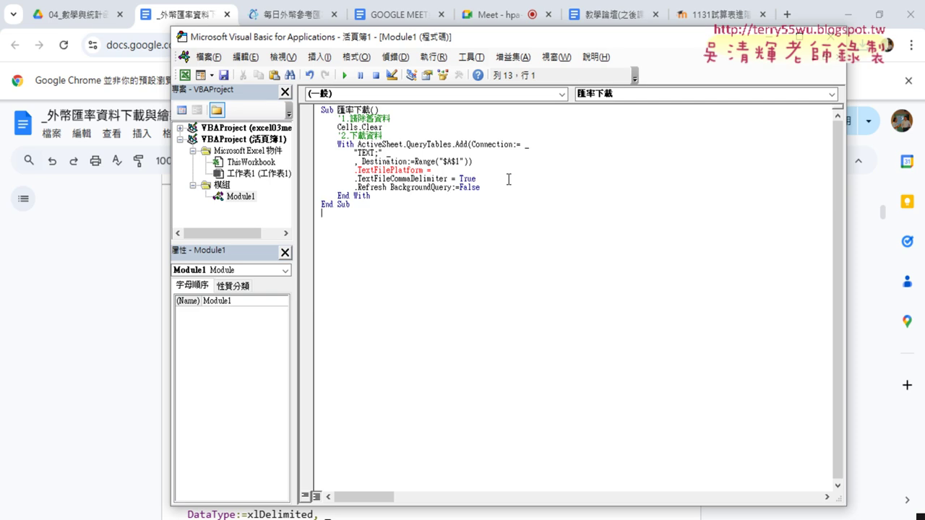
click(471, 57)
click(488, 124)
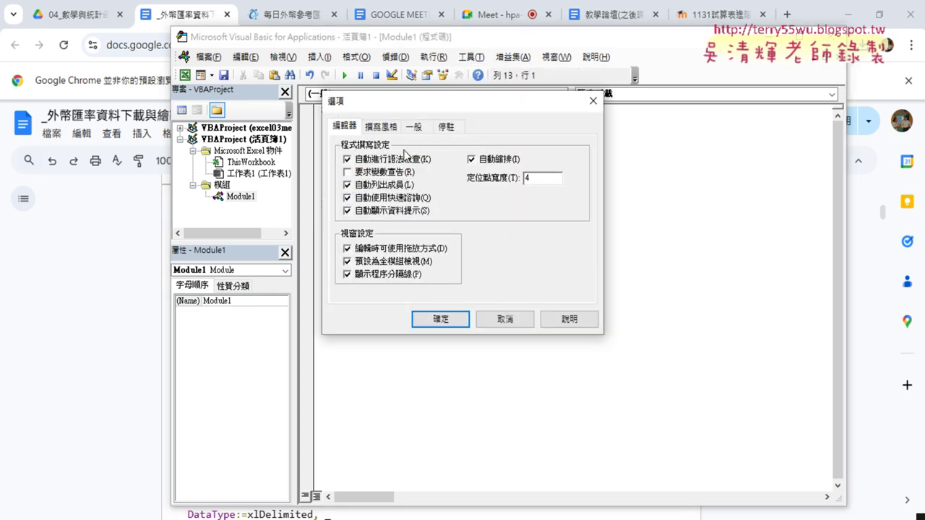
click(380, 126)
click(526, 190)
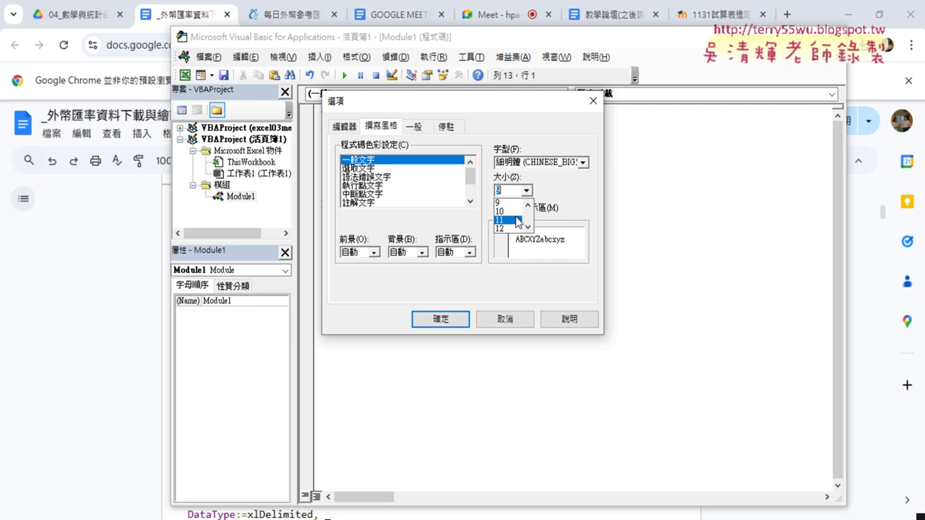
click(512, 228)
click(441, 319)
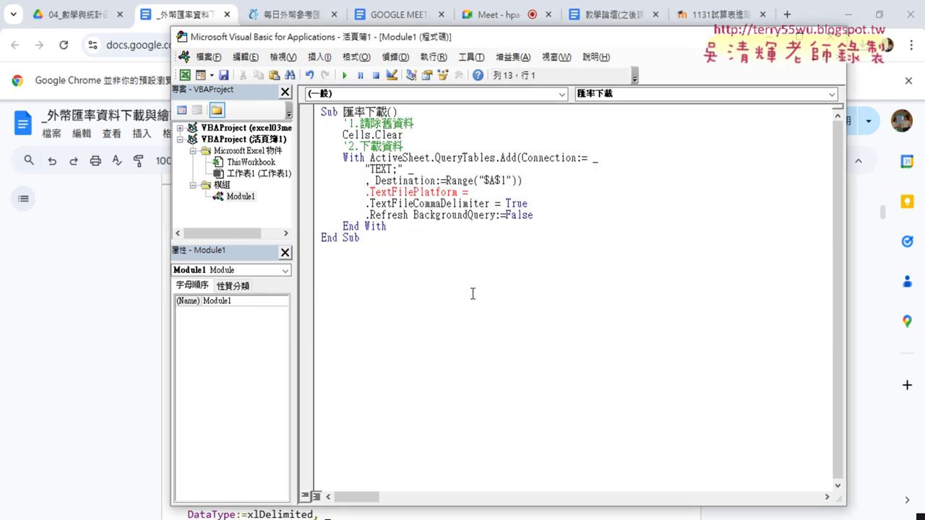
- Place the cursor right after "TEXT; on line 6 of the macro
click(399, 171)
drag(370, 171, 398, 169)
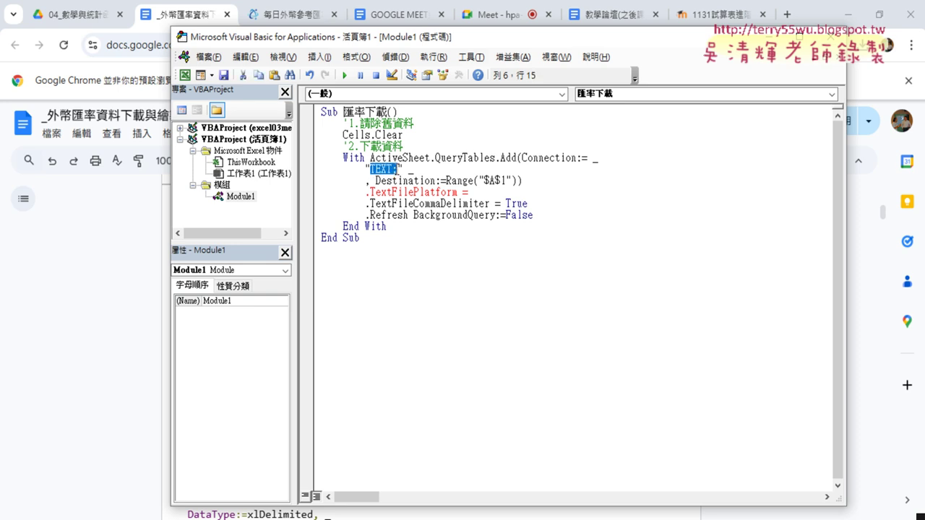
click(398, 170)
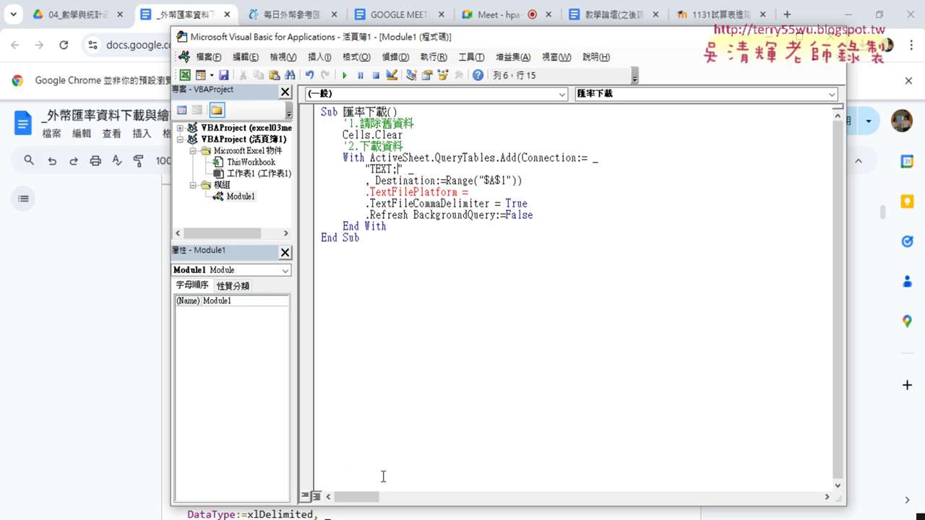
- Type " _ after TEXT;, then copy the TAIFEX download URL from the dataset's 檢視資料 dialog
text(" _)
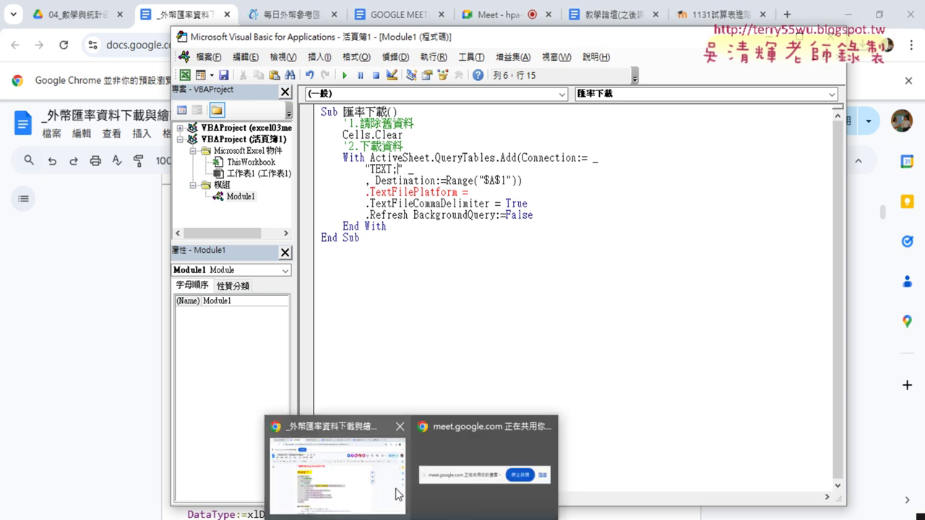
click(399, 495)
click(293, 14)
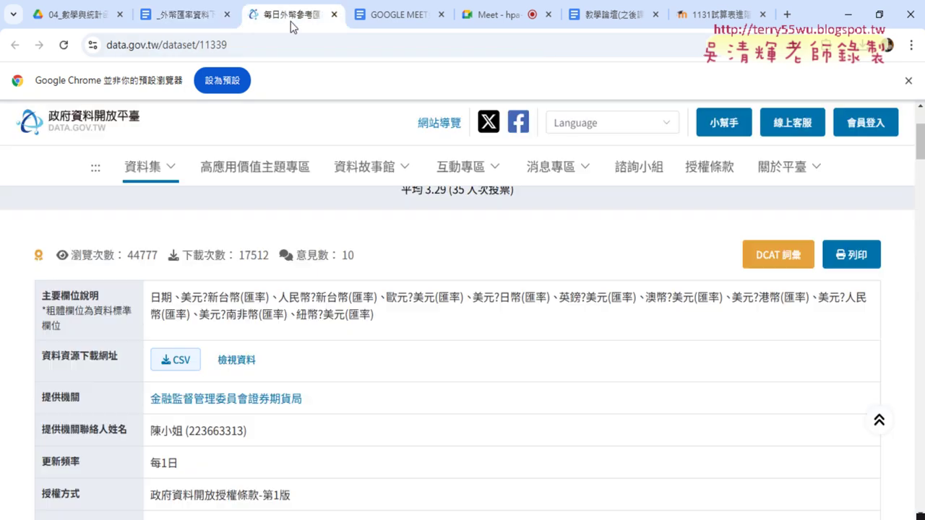
click(239, 361)
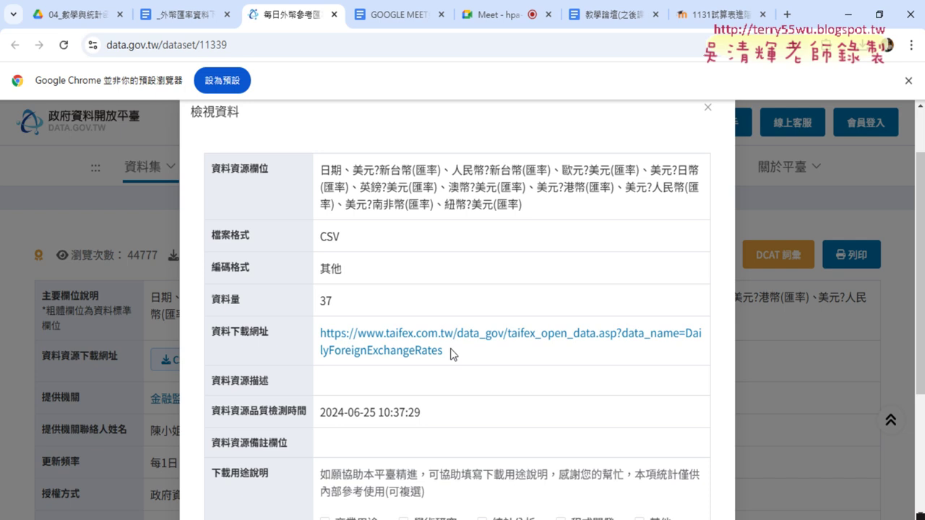
drag(448, 350, 320, 332)
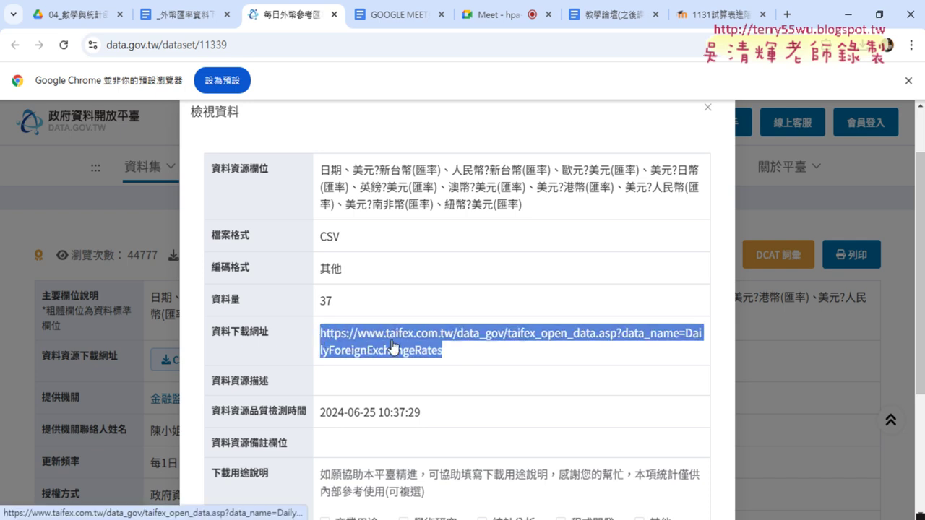
right_click(394, 348)
click(452, 232)
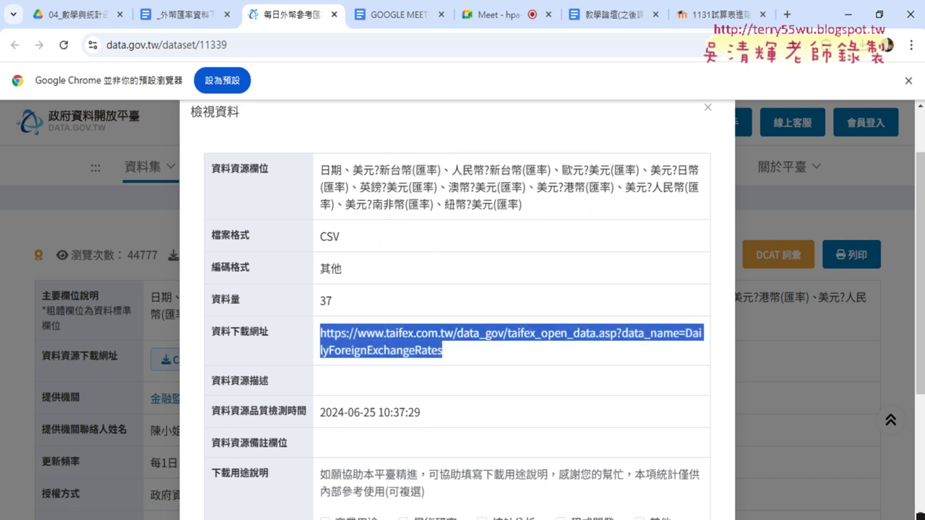
click(509, 471)
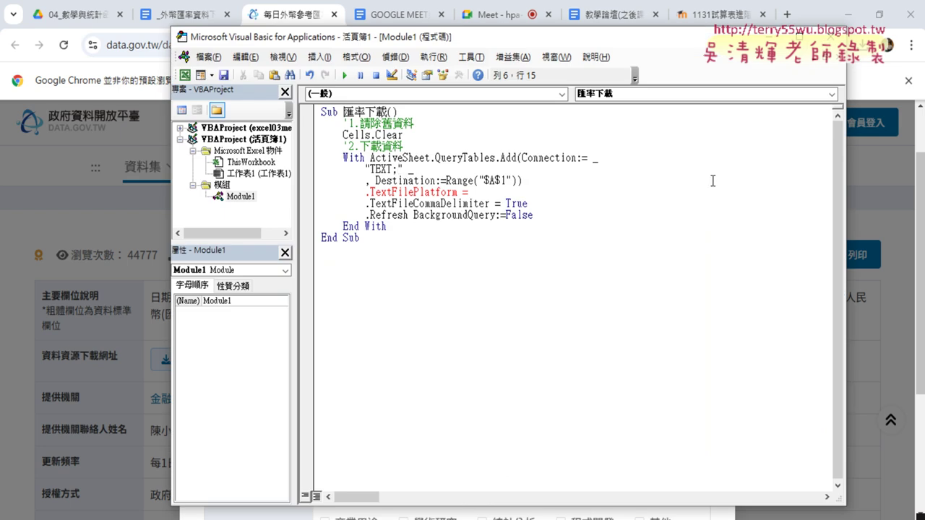
- Paste the TAIFEX URL after "TEXT; on line 6 and move to the end of the .TextFilePlatform line
key(ctrl+v)
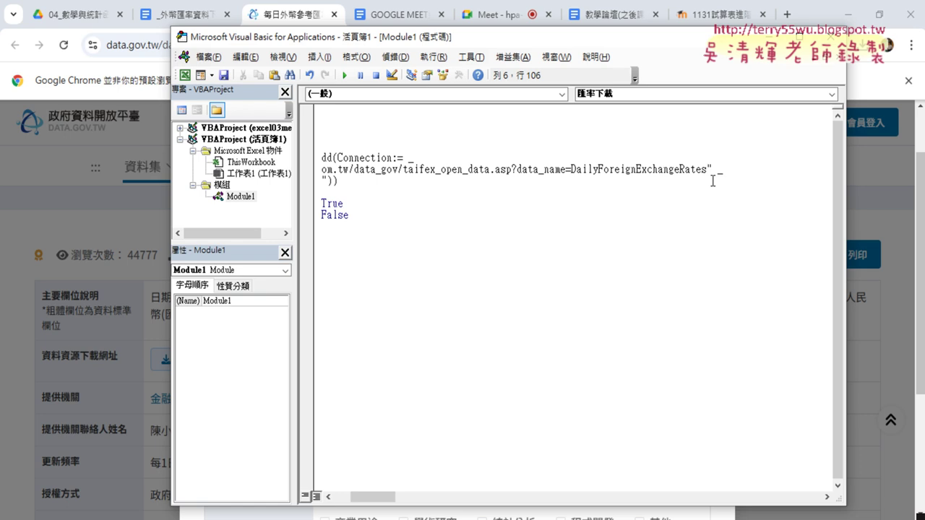
drag(709, 169, 397, 169)
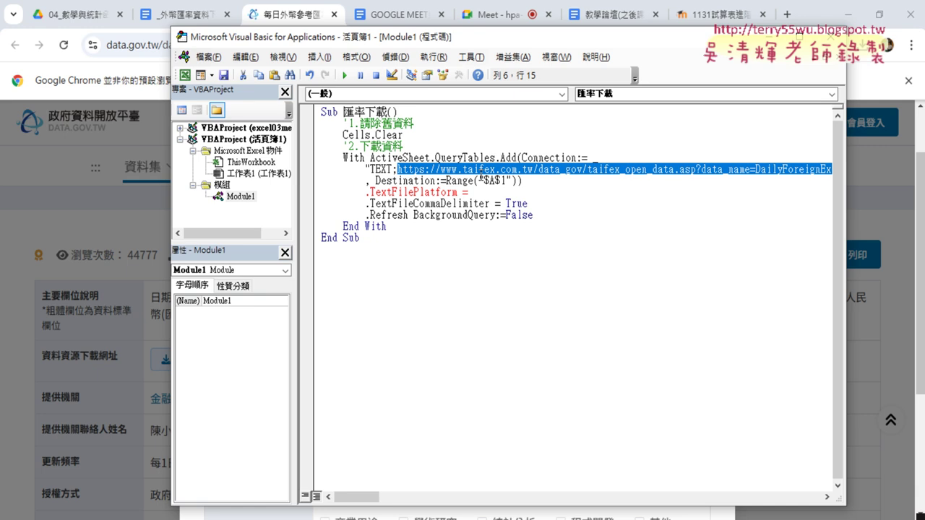
key(Down)
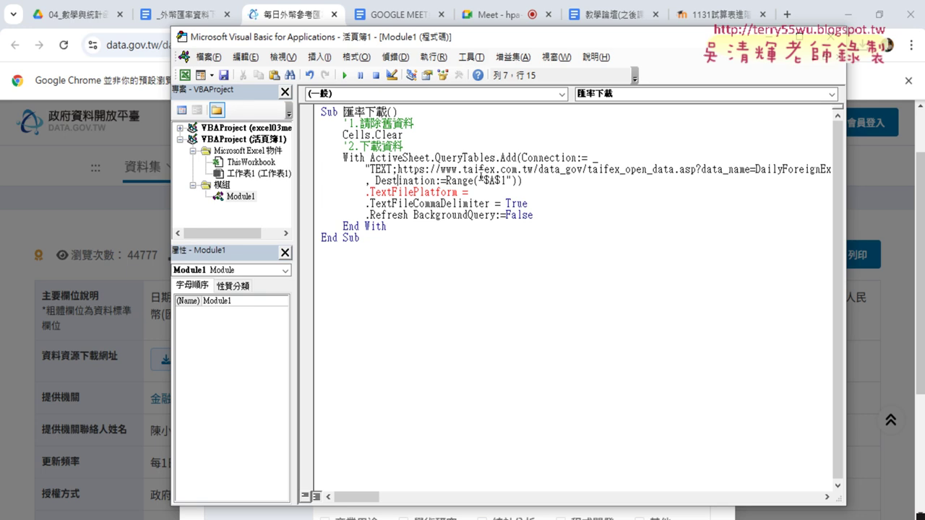
key(Down)
key(Down)
drag(370, 192, 413, 192)
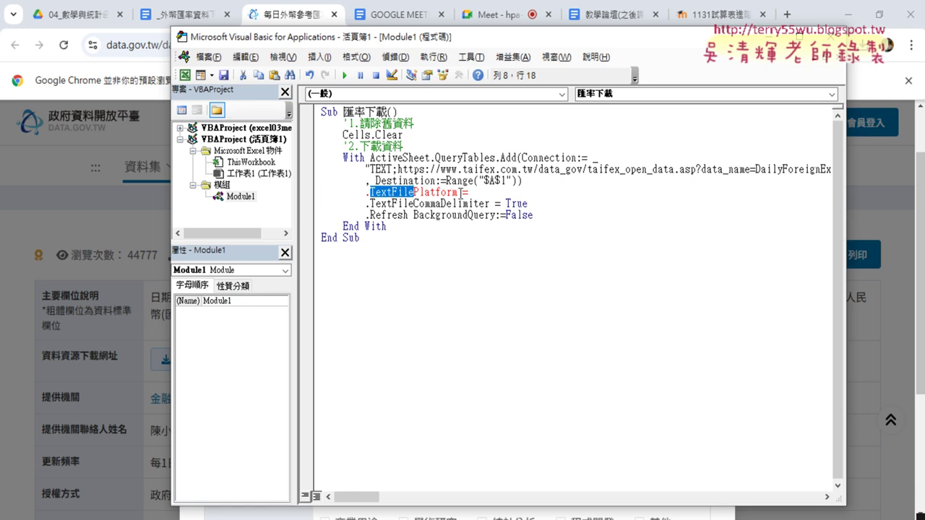
drag(460, 192, 415, 192)
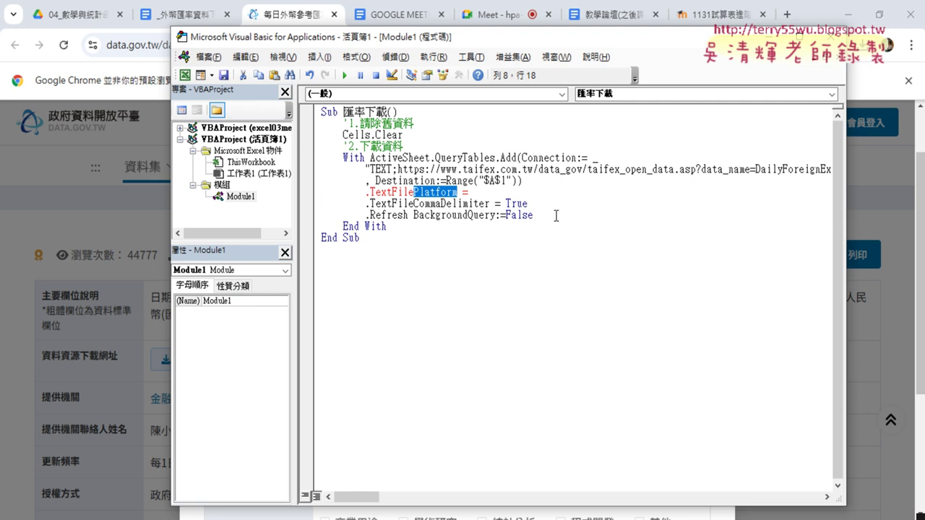
key(End)
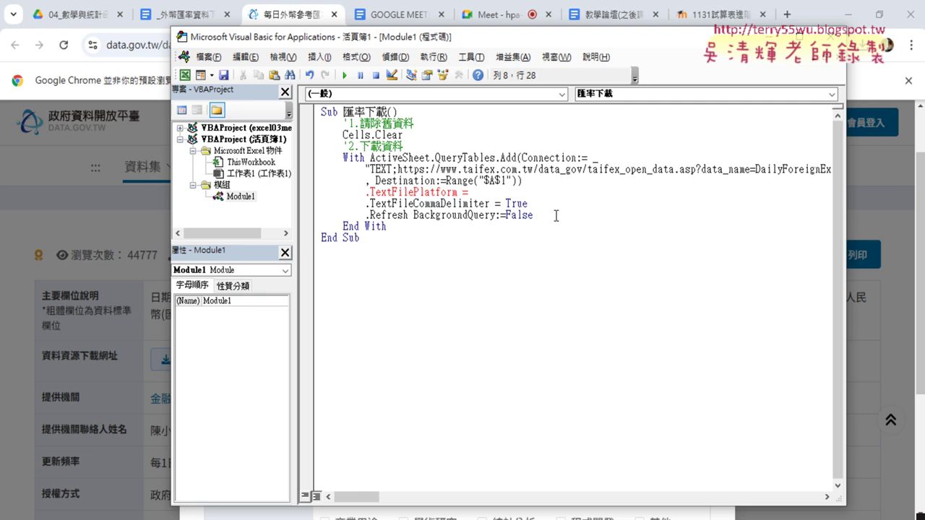
- Reopen 檢視資料 on the dataset page and highlight the 編碼格式 row showing 其他
click(118, 249)
click(237, 359)
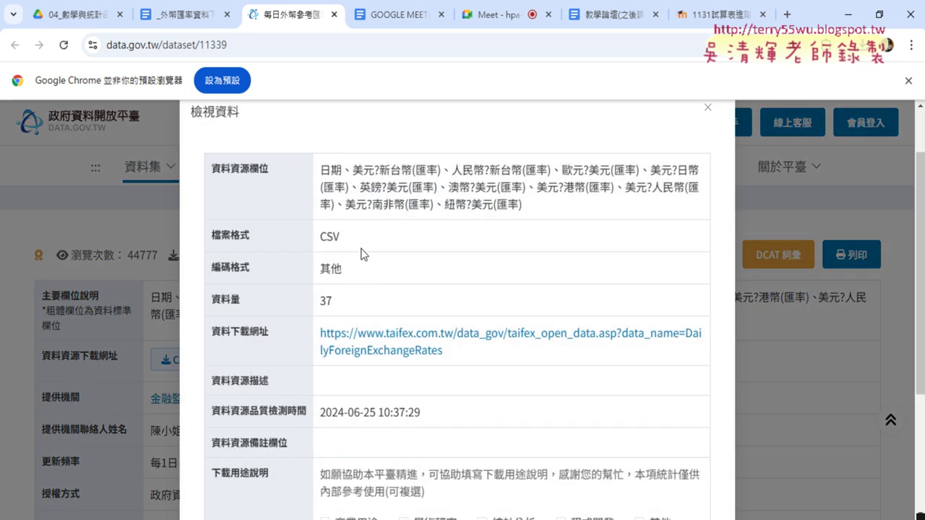
drag(346, 273, 214, 265)
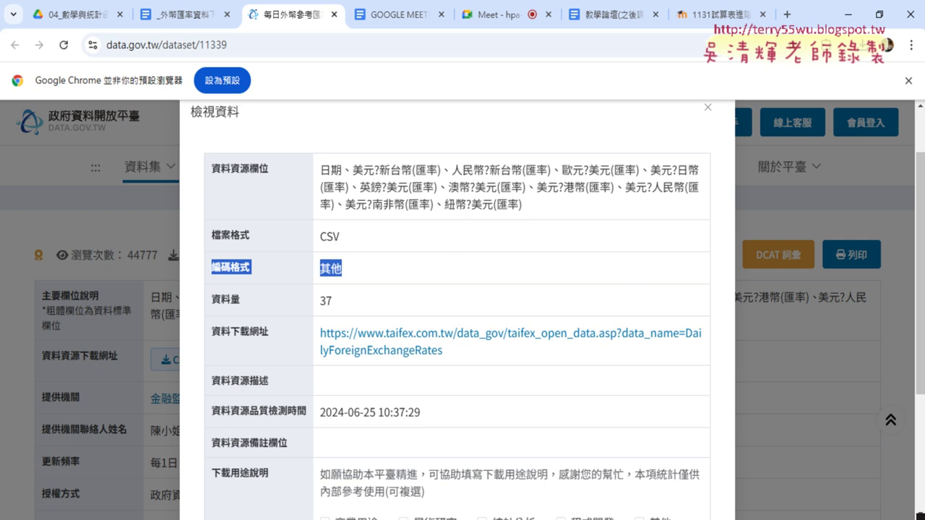
- Enter 65001 as the macro's .TextFilePlatform value, then minimize Chrome to reveal the Excel workbook
click(508, 491)
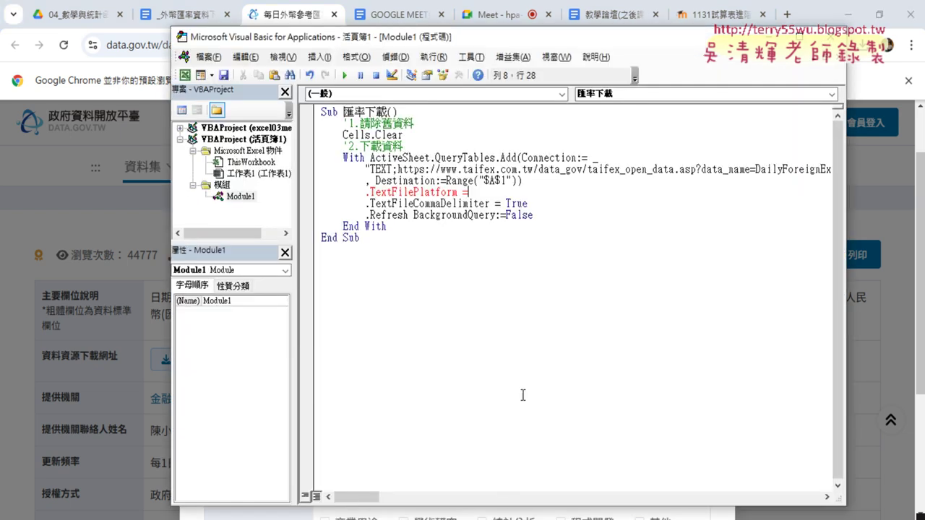
text(650)
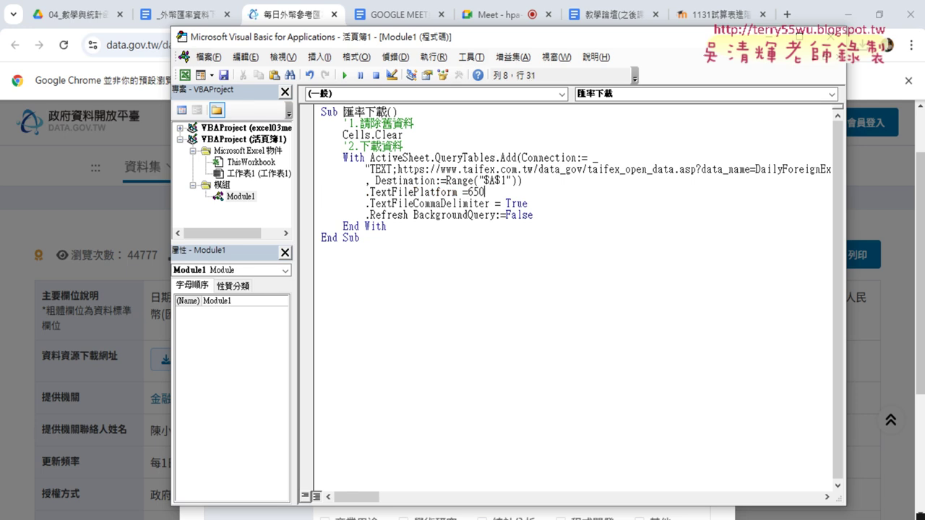
text(01)
drag(519, 45, 742, 45)
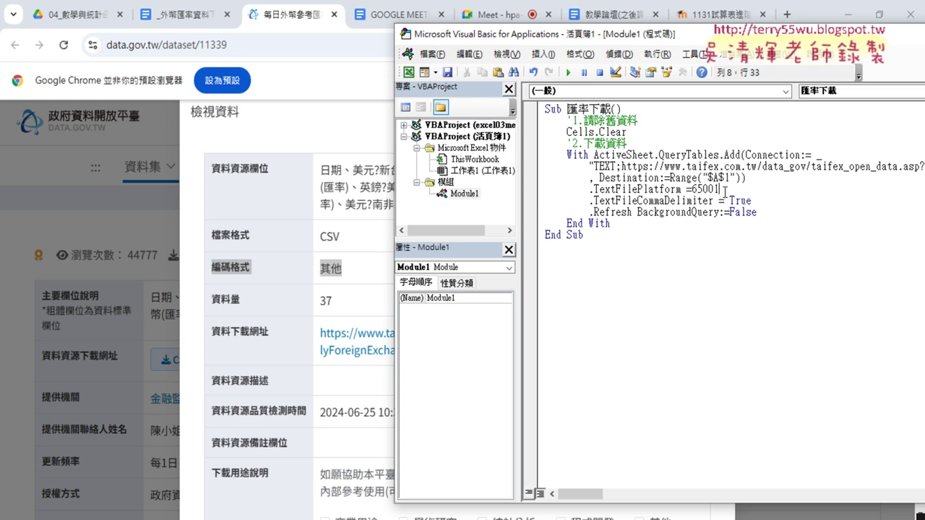
drag(720, 189, 691, 189)
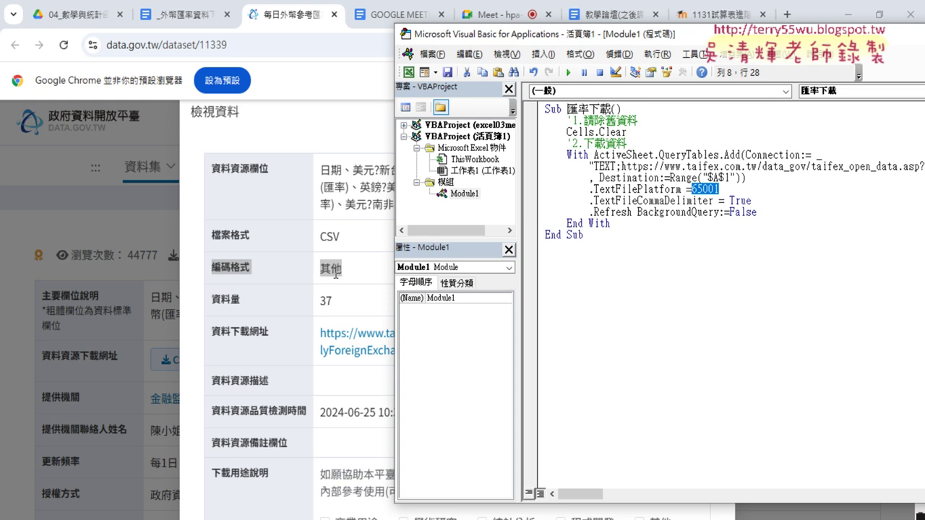
click(847, 11)
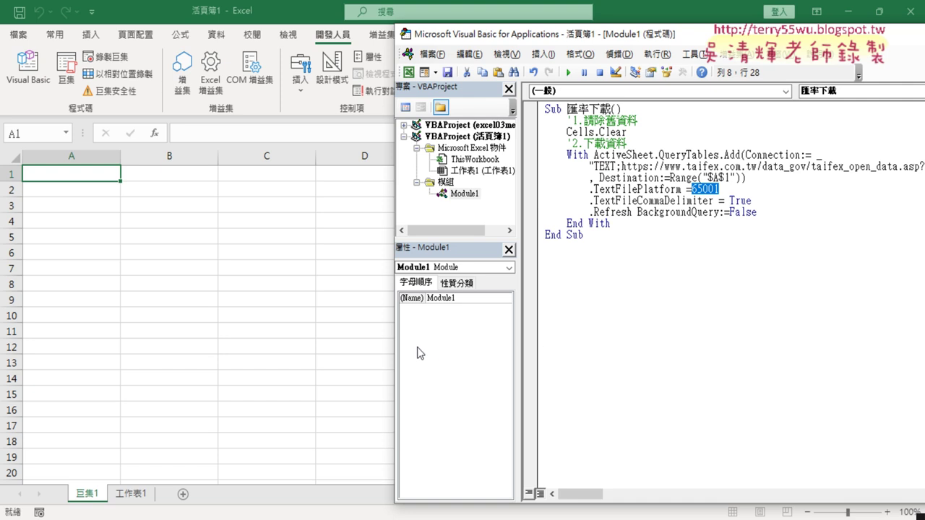
- Delete the 巨集1 sheet and confirm the deletion
right_click(99, 497)
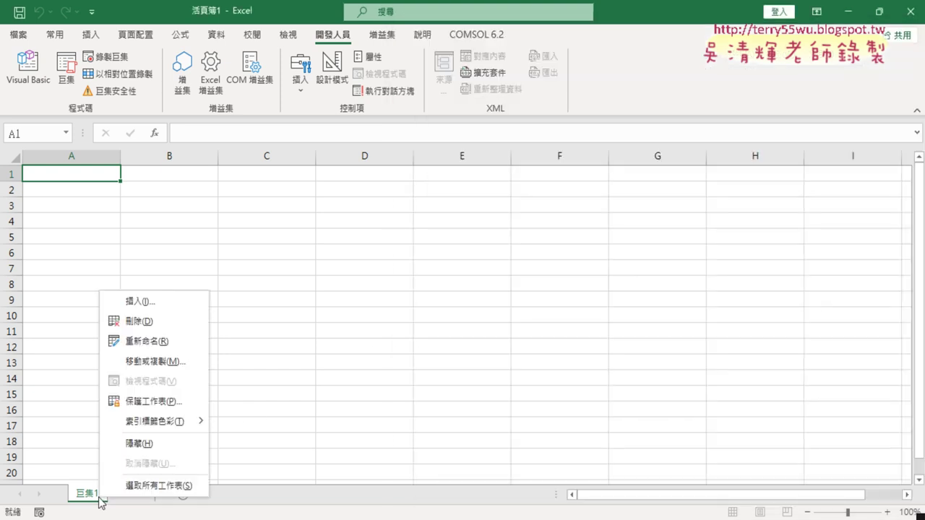
click(141, 321)
click(432, 307)
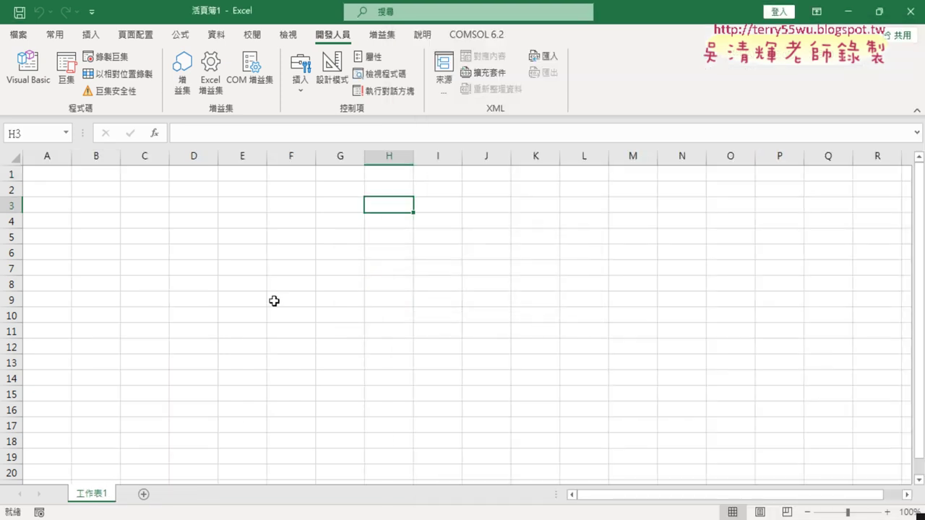
- Run the download macro in the VBA editor to import exchange-rate rows from 20240902 onward
click(26, 76)
click(681, 189)
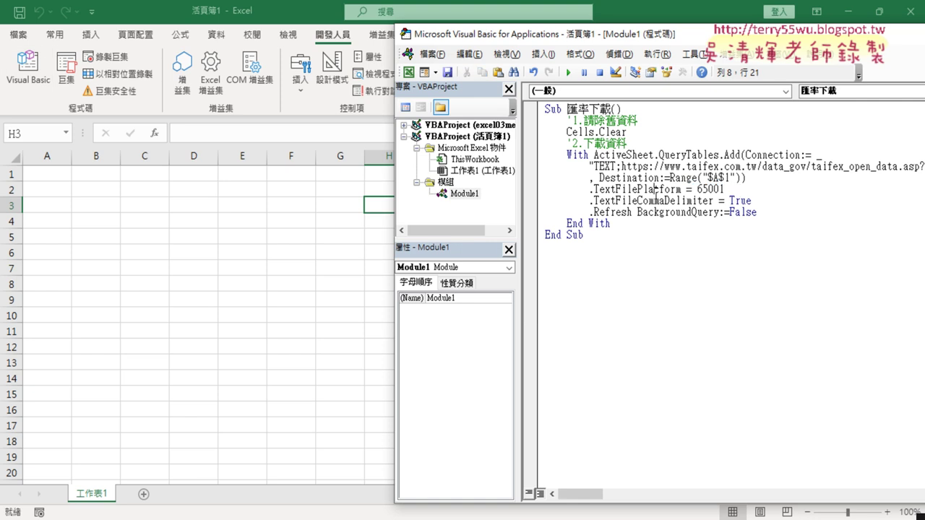
click(568, 73)
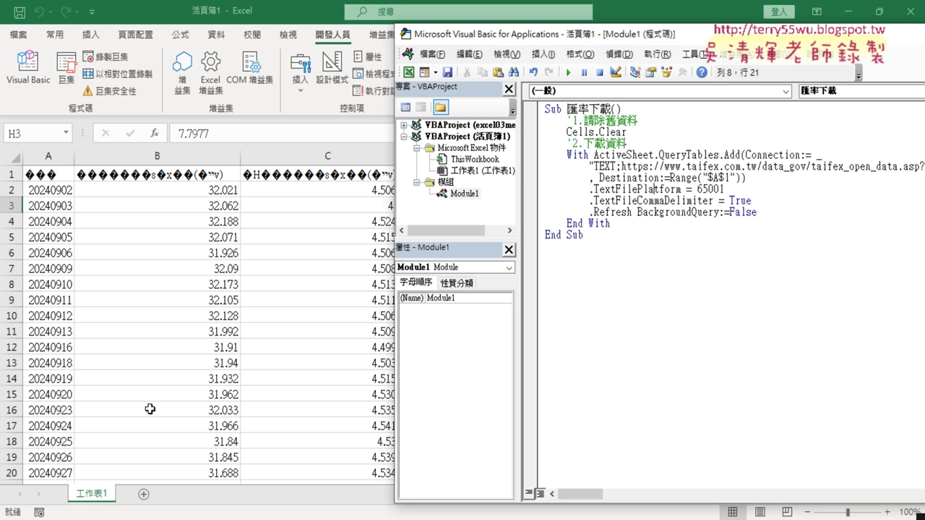
drag(537, 36, 307, 234)
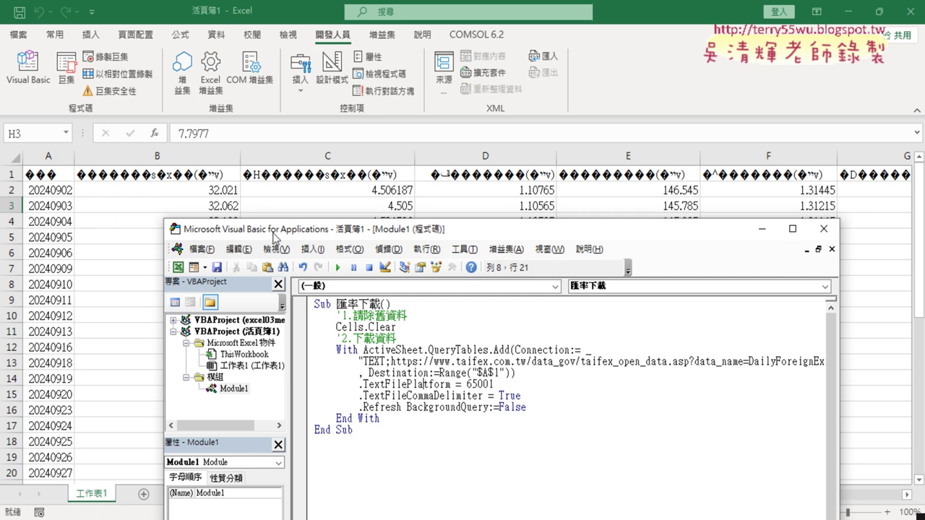
drag(274, 235, 197, 276)
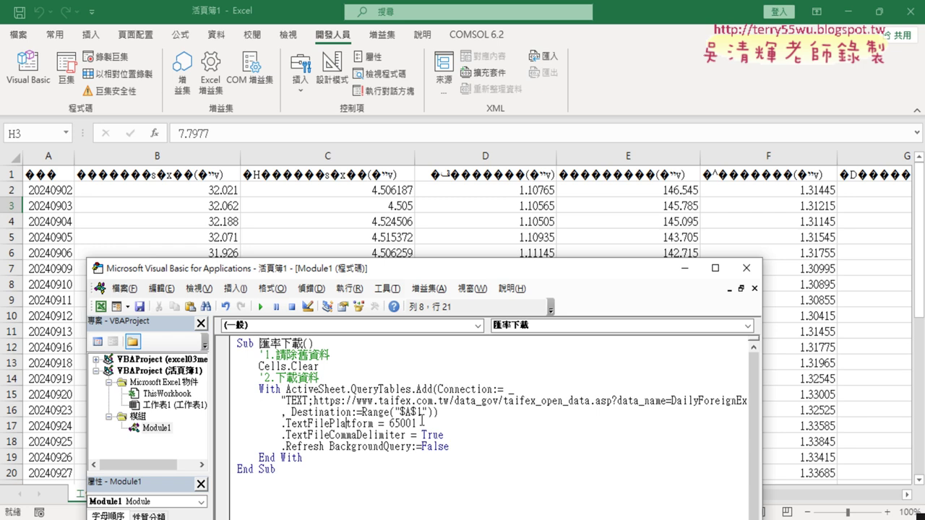
- Change the macro's .TextFilePlatform value from 65001 to 950
drag(418, 424, 391, 425)
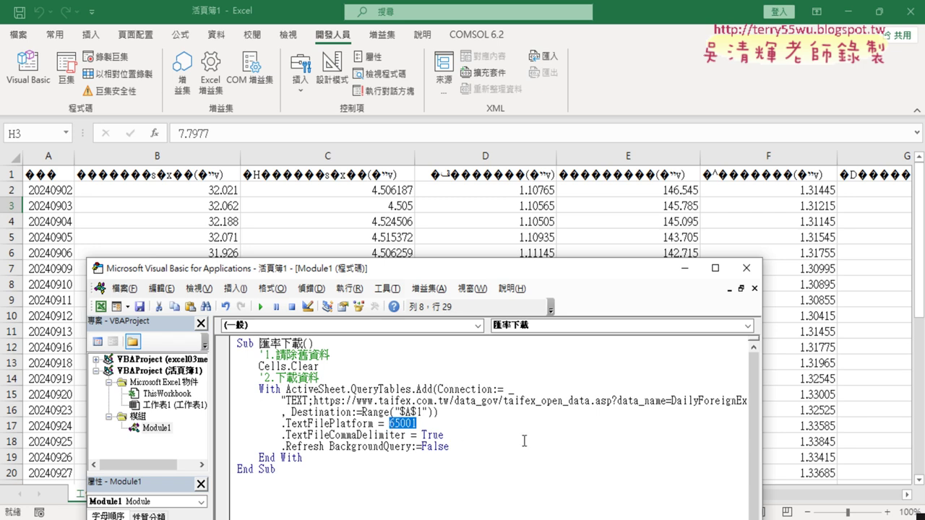
text(950)
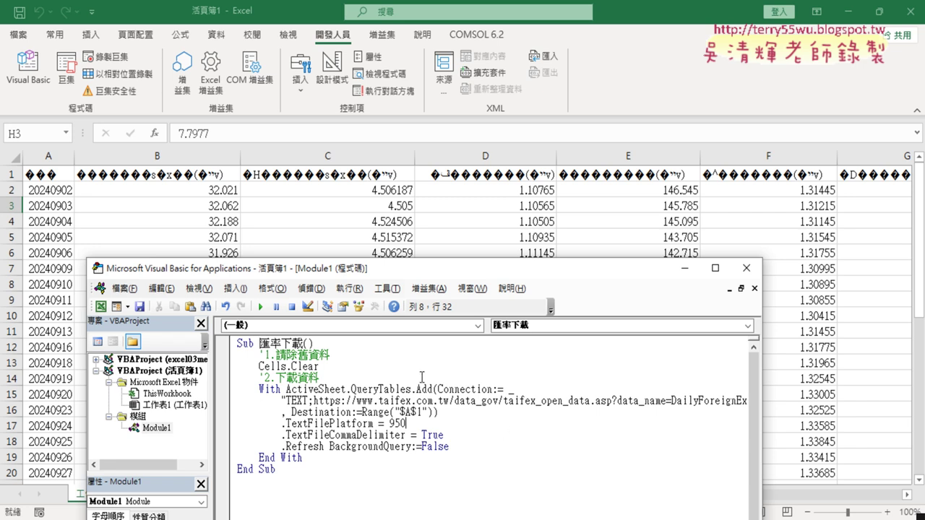
drag(319, 366, 236, 366)
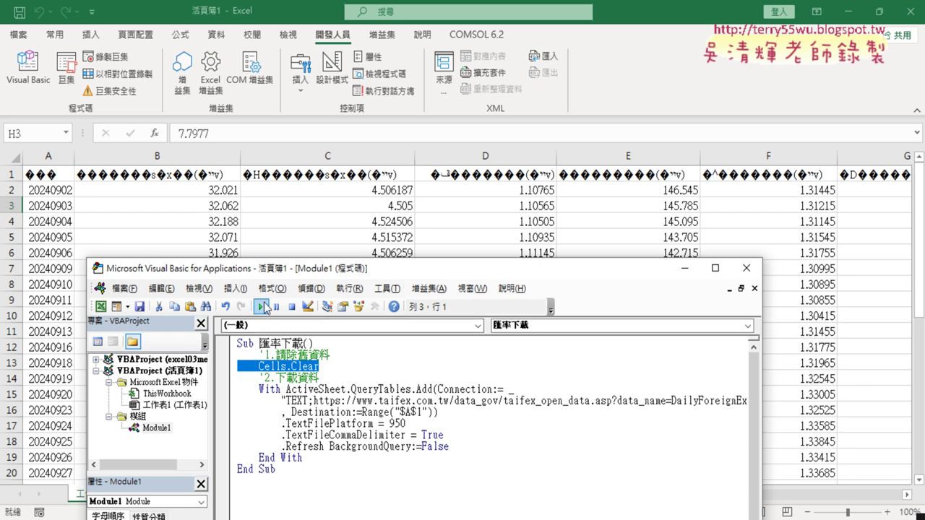
click(261, 307)
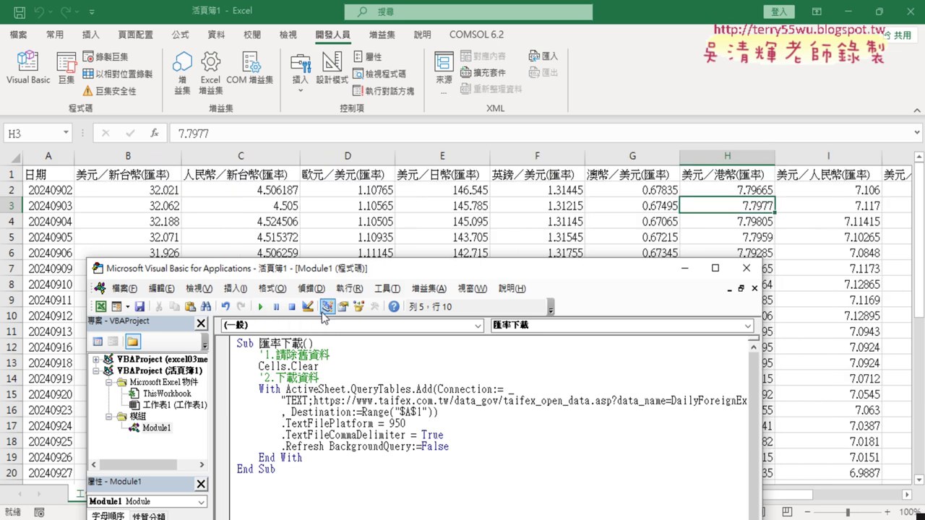
drag(336, 268, 346, 220)
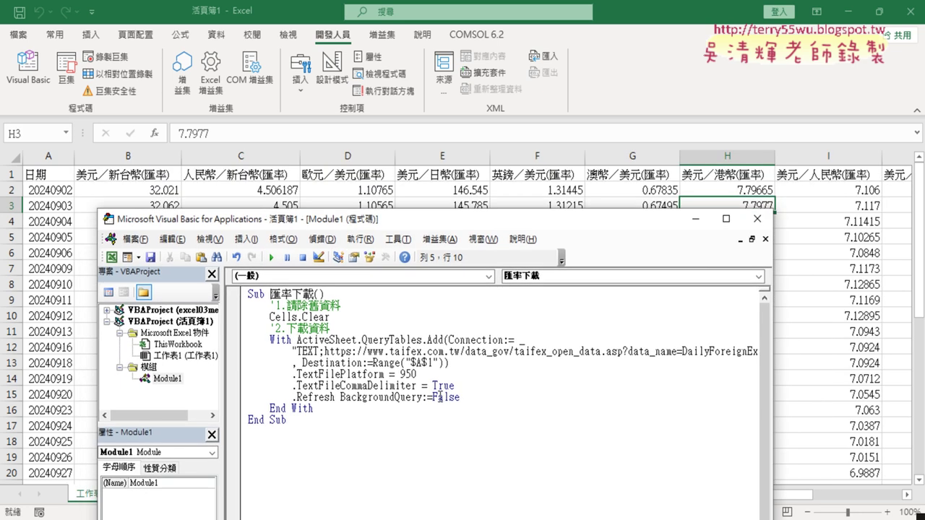
drag(418, 374, 400, 374)
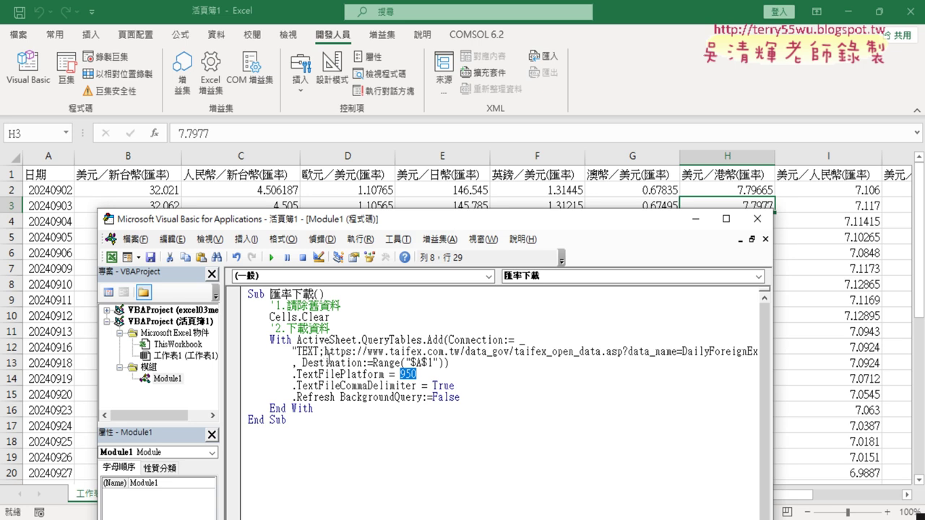
- Switch back to Chrome and close the 檢視資料 data details dialog on dataset 11339
click(374, 489)
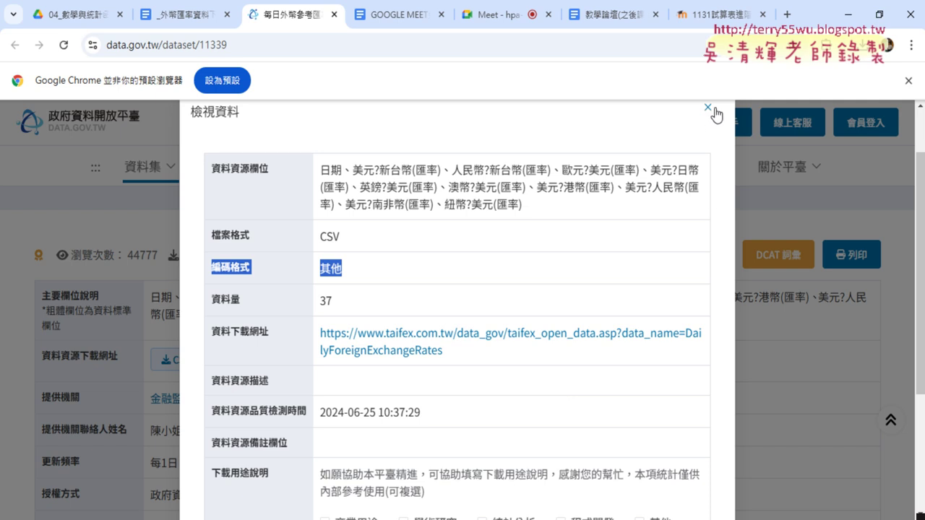
click(708, 108)
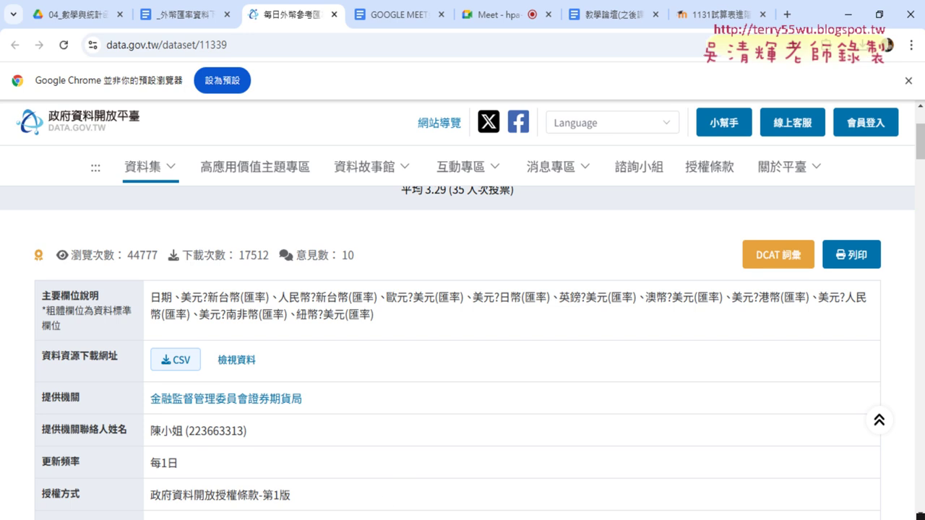
- Bring the 匯率下載 macro editor forward, minimize Chrome, and move the editor lower over the sheet
mouse_move(445, 519)
click(495, 484)
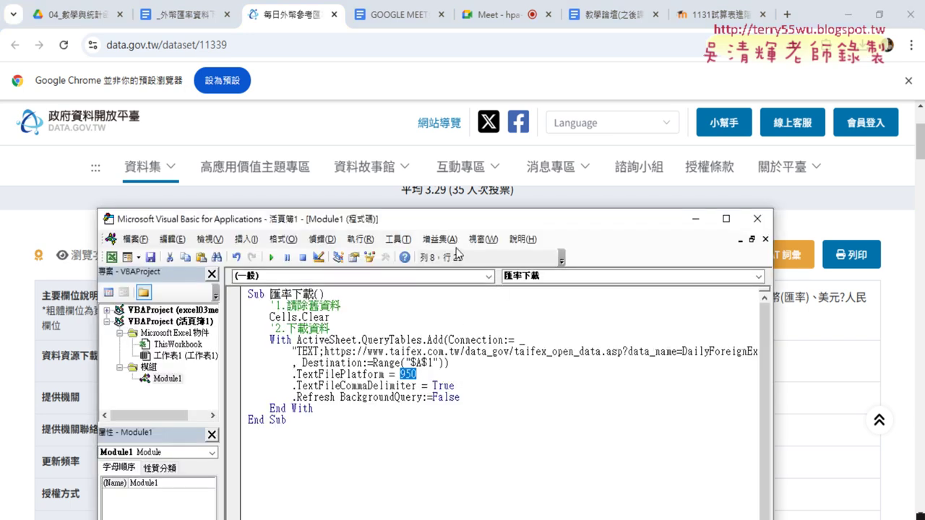
click(848, 14)
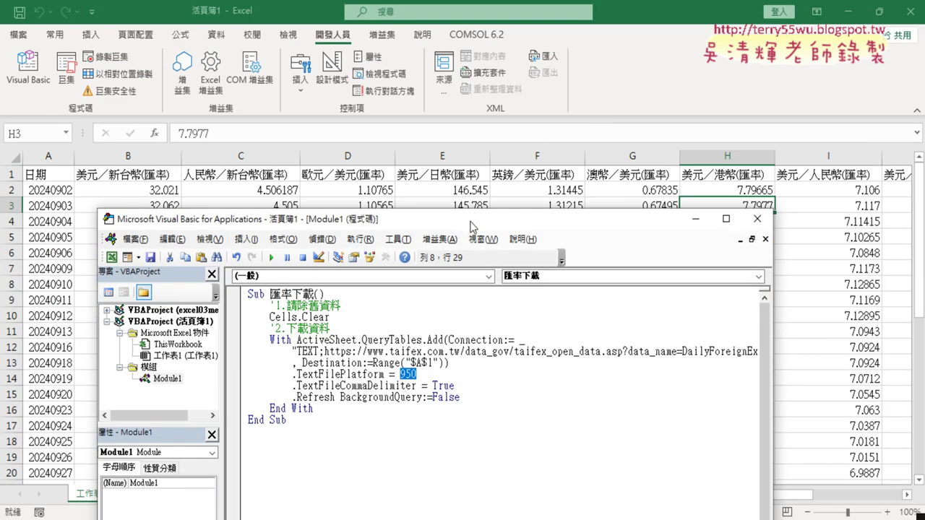
mouse_move(471, 226)
mouse_down()
mouse_move(556, 81)
mouse_move(534, 79)
mouse_move(507, 296)
mouse_up()
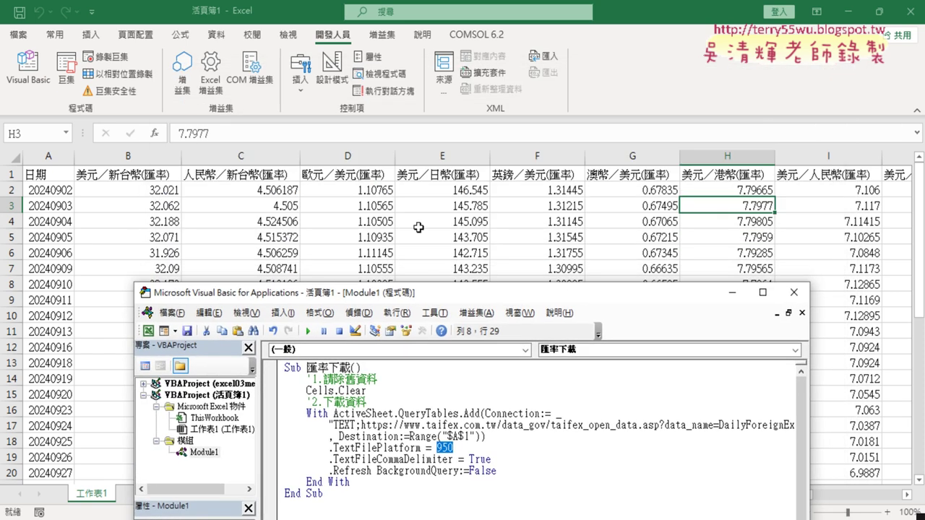
- Review the rate columns C, D and K, then the date and USD/TWD columns A:B
click(141, 155)
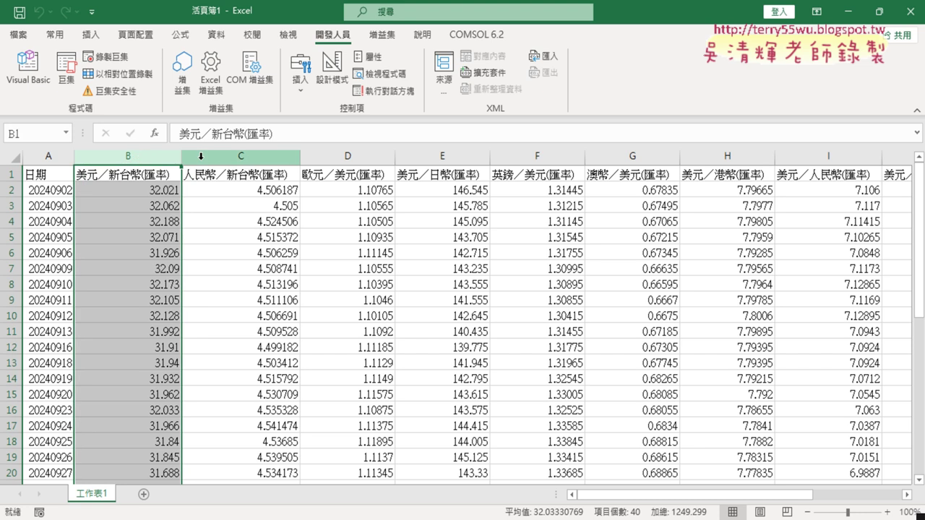
click(243, 156)
click(357, 156)
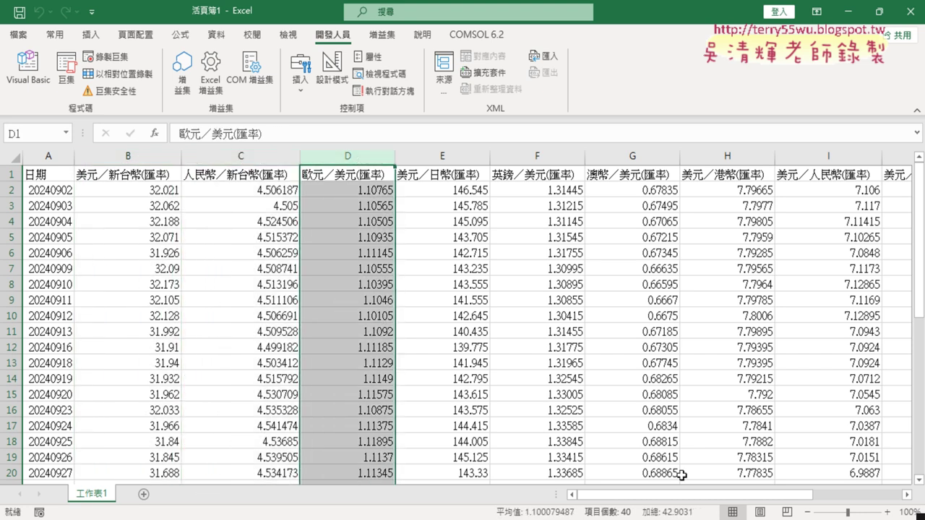
drag(702, 495, 816, 506)
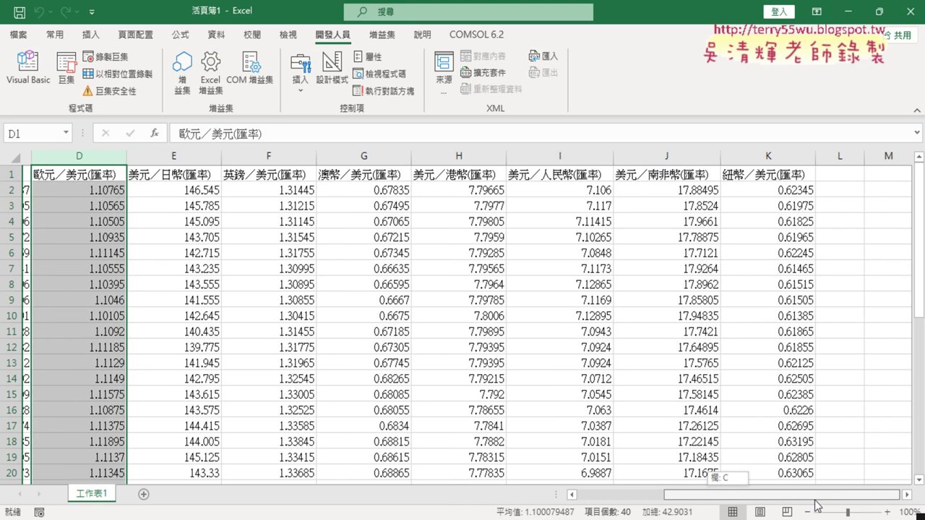
click(757, 156)
scroll(765, 470, left, 3)
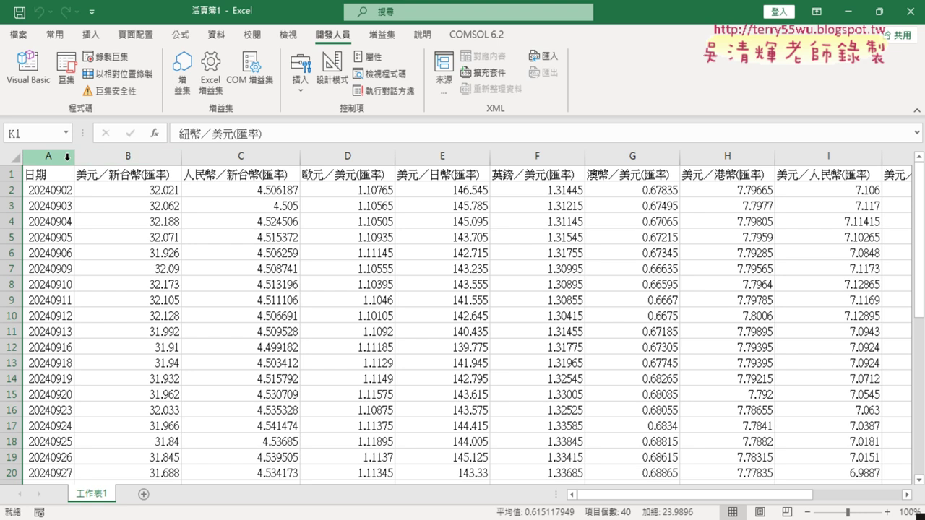
drag(58, 156, 151, 163)
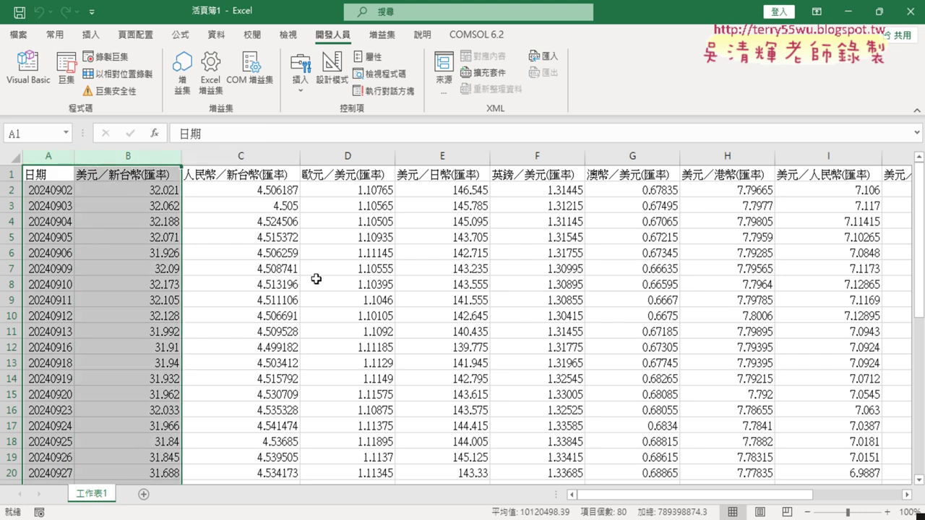
click(326, 295)
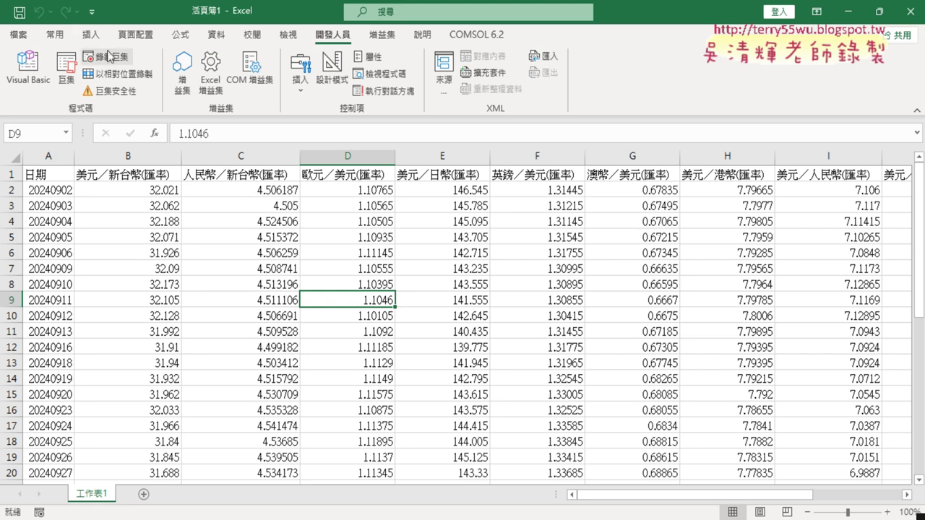
- Preview the Insert tab's Line with Markers chart option and dismiss it without inserting
click(91, 35)
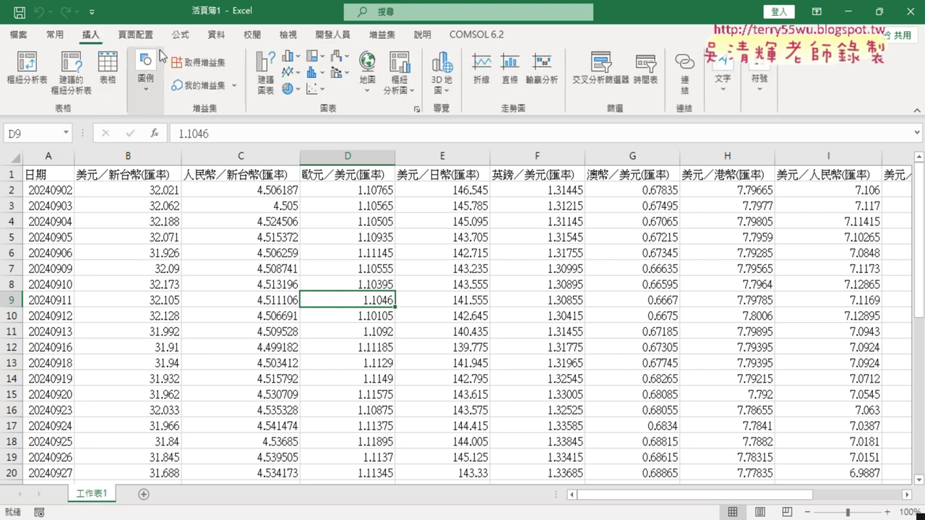
click(295, 76)
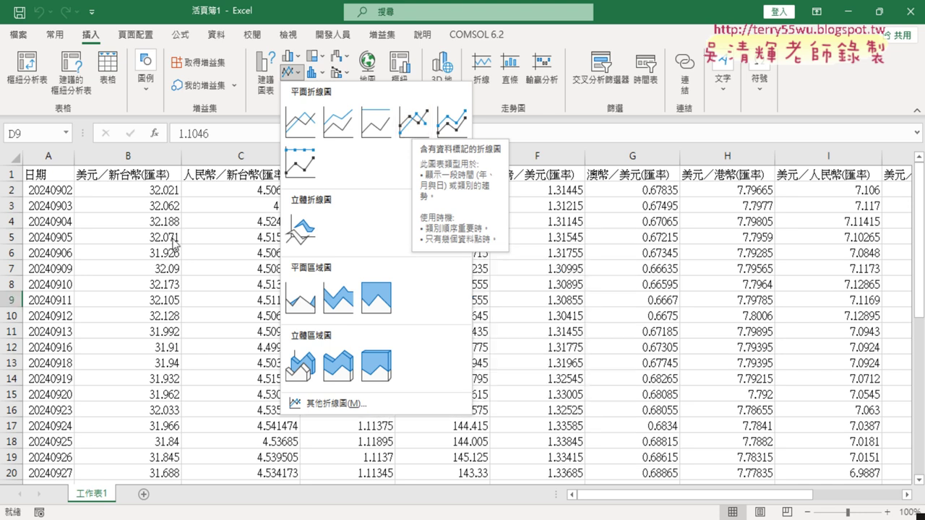
click(138, 239)
click(141, 238)
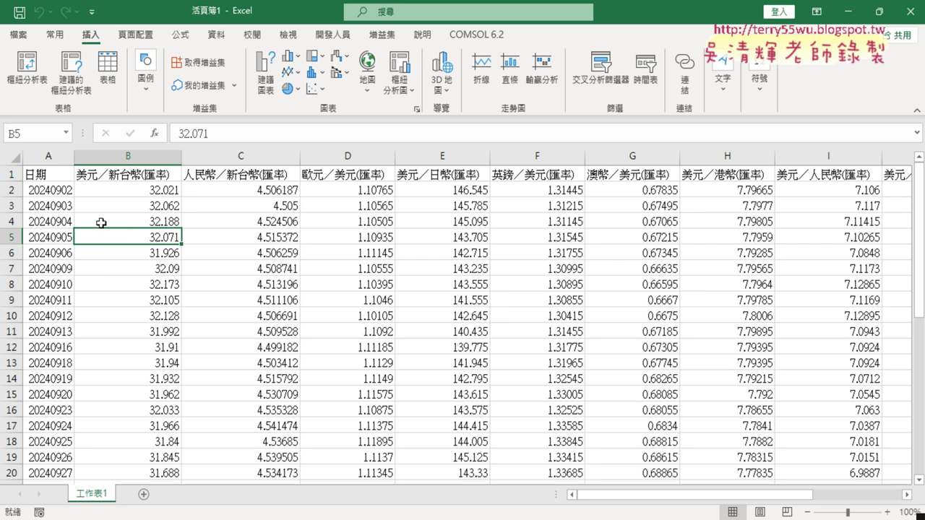
- Widen the 日期 column A so dates like 20240902 have more room
click(48, 157)
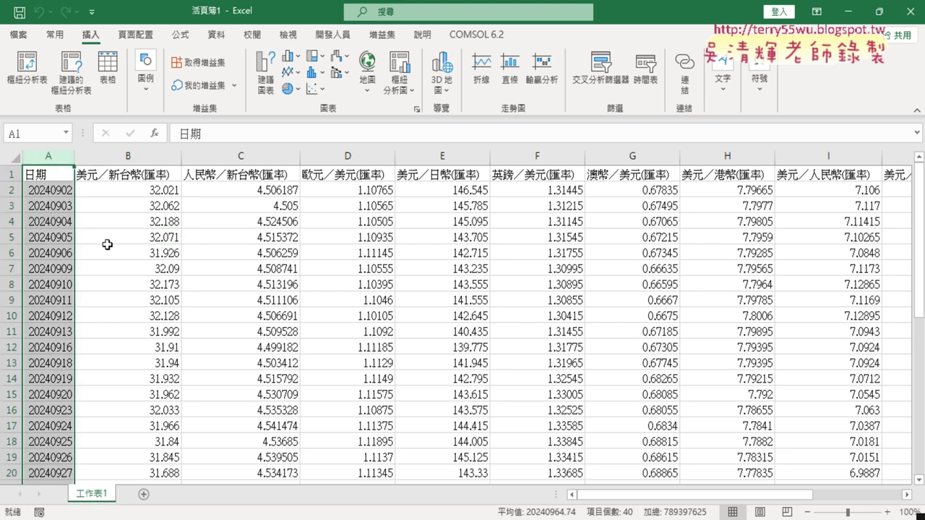
click(40, 192)
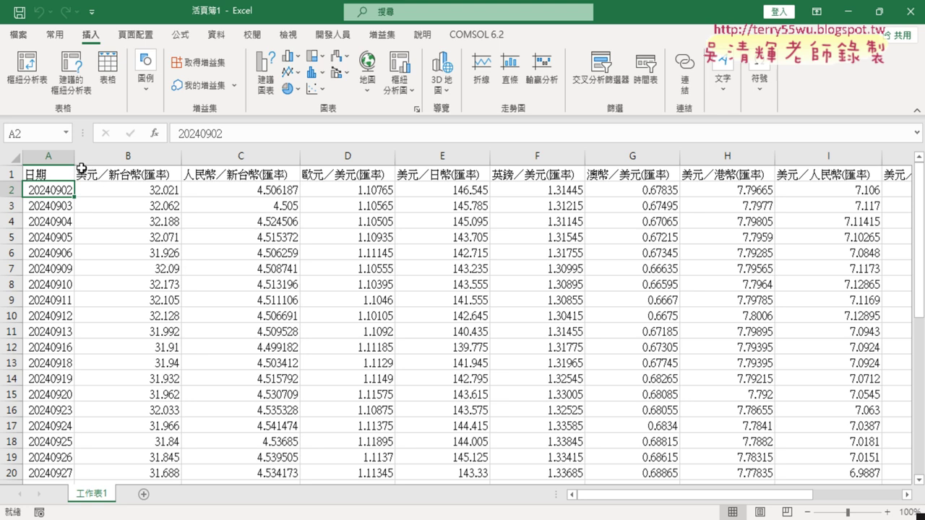
drag(75, 157, 96, 156)
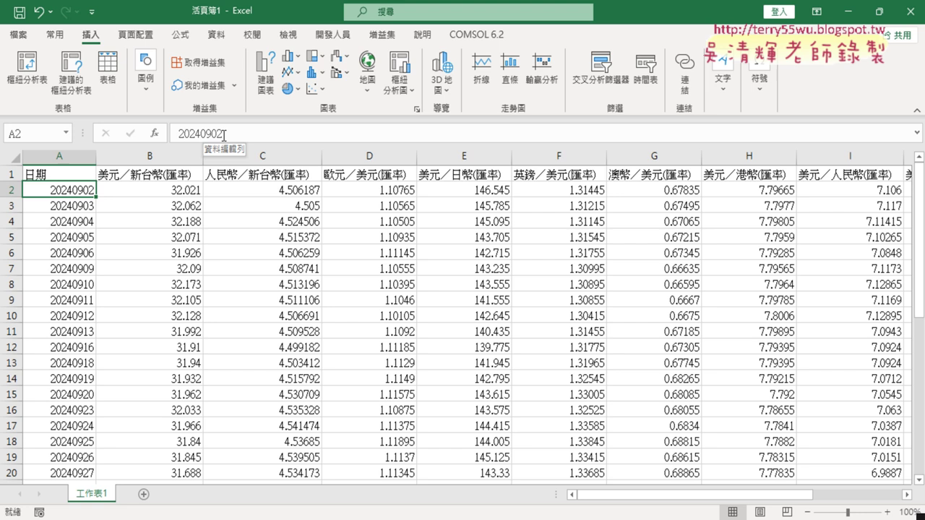
drag(235, 135, 178, 133)
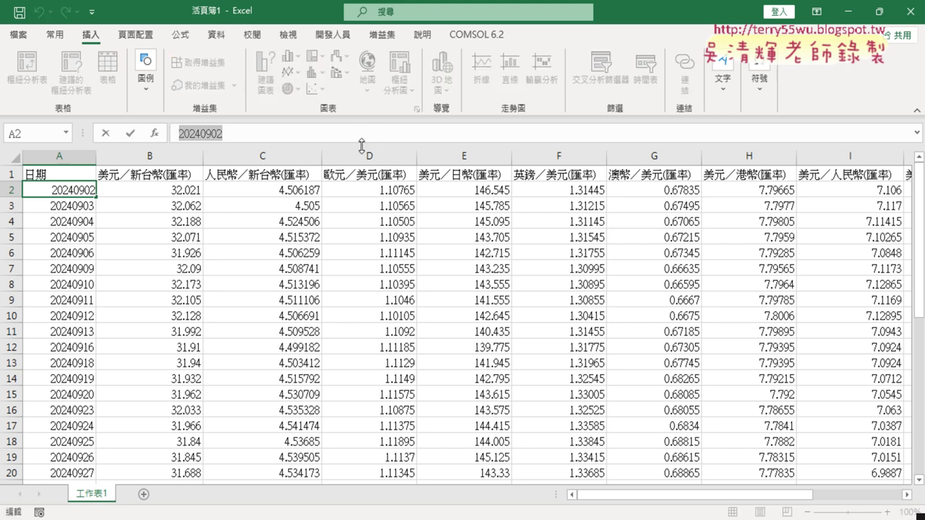
click(131, 139)
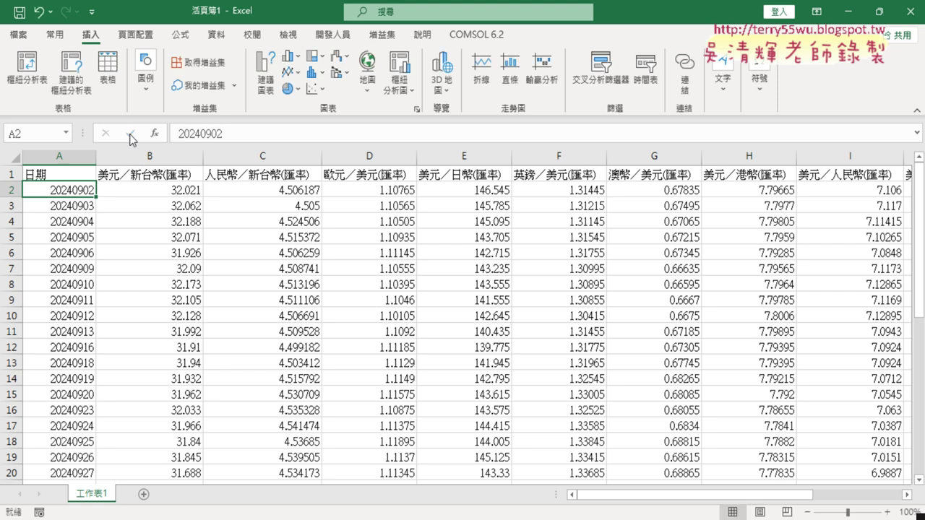
click(200, 134)
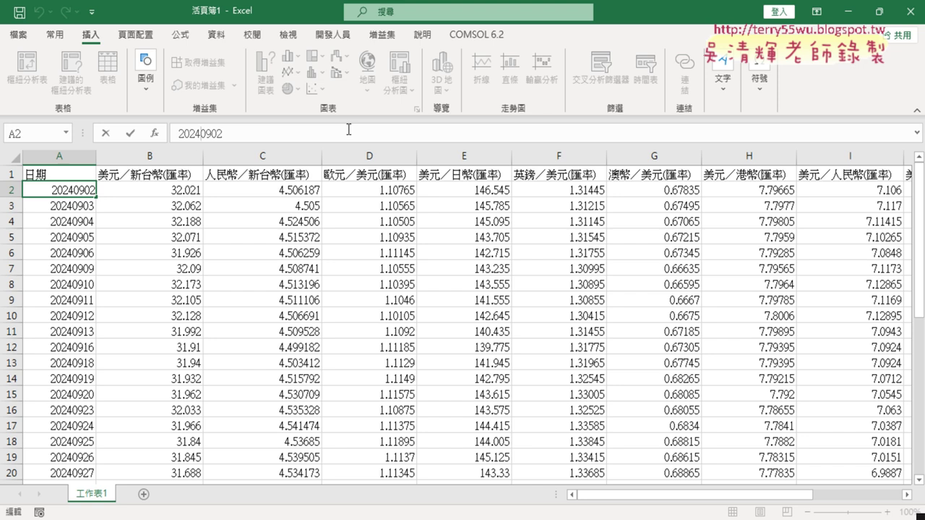
text(/)
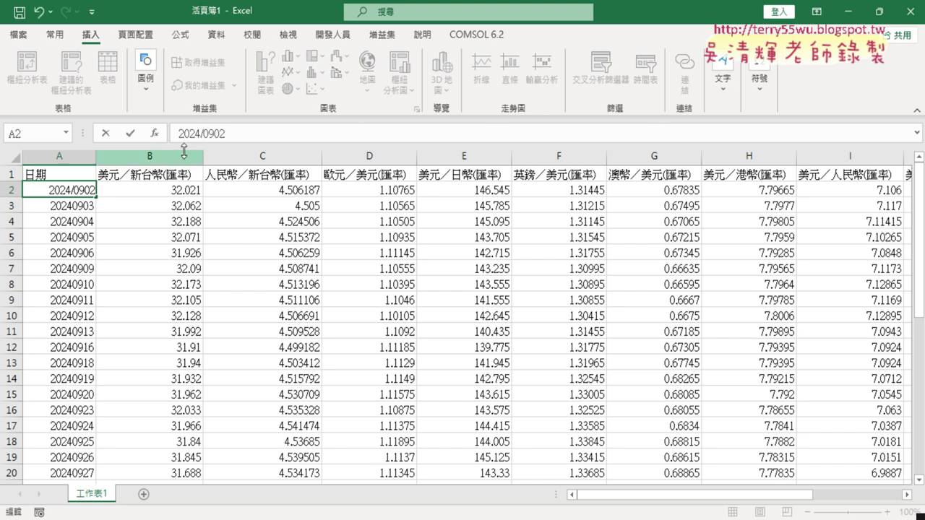
click(214, 133)
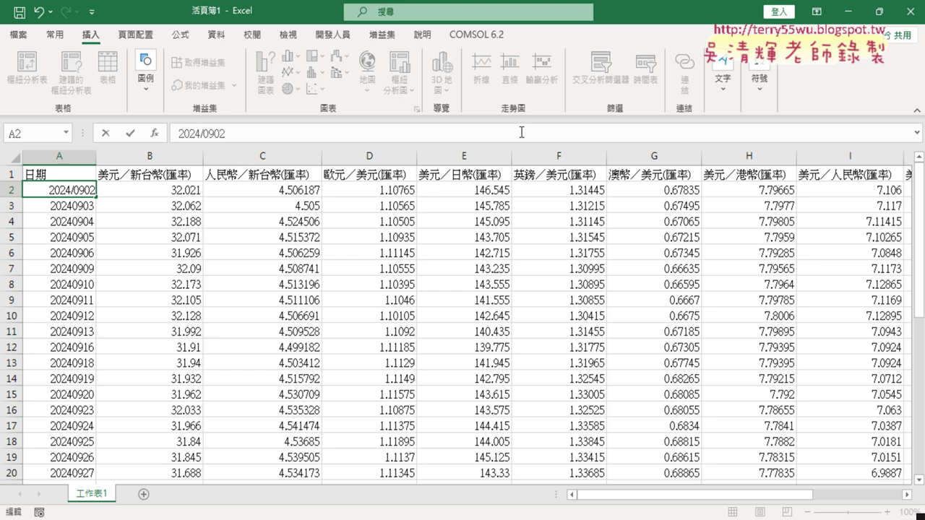
text(/)
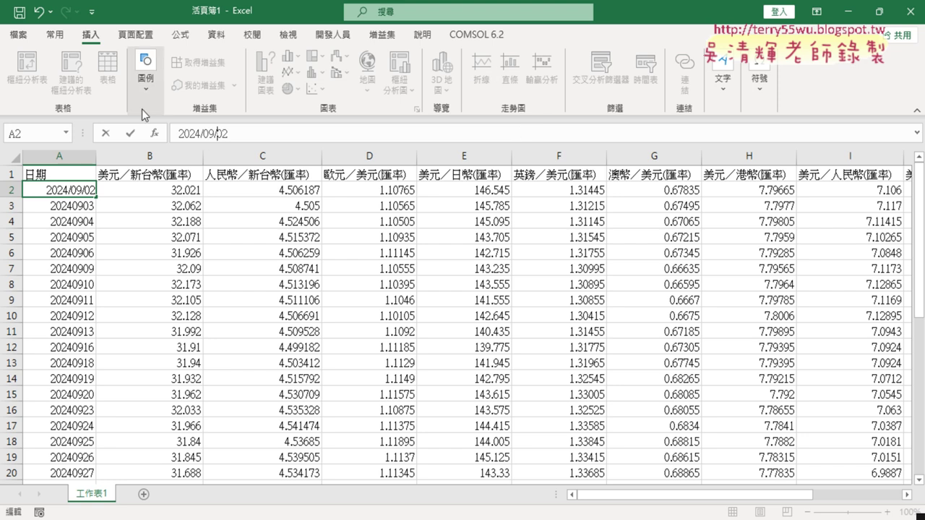
click(107, 133)
click(49, 175)
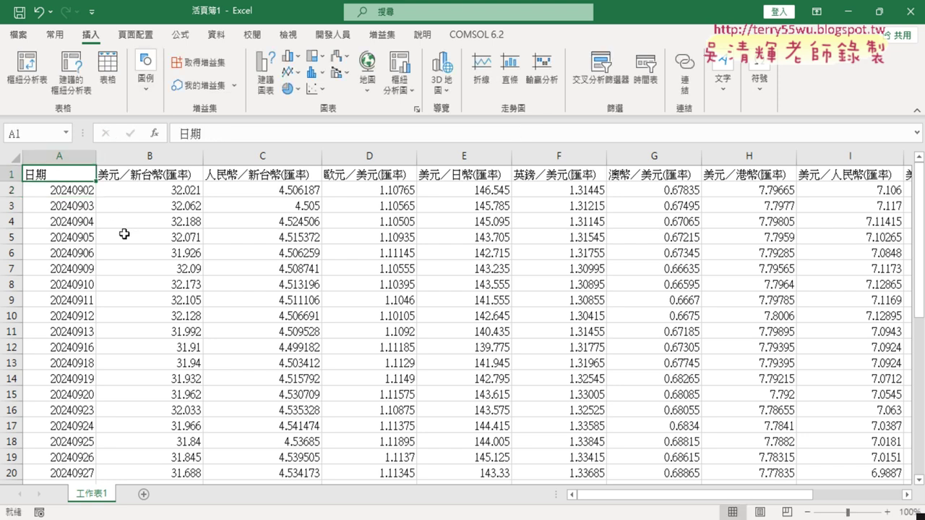
scroll(110, 262, down, 3)
scroll(111, 262, down, 7)
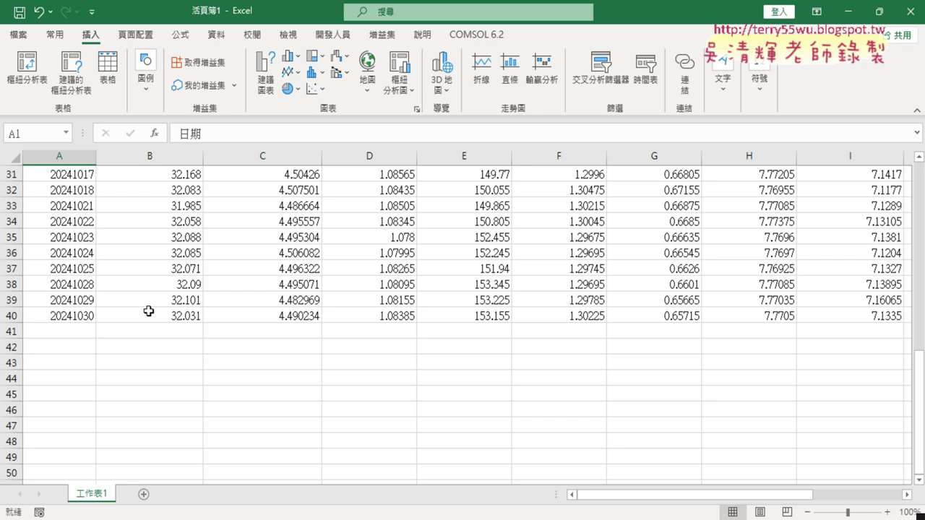
shift+click(175, 316)
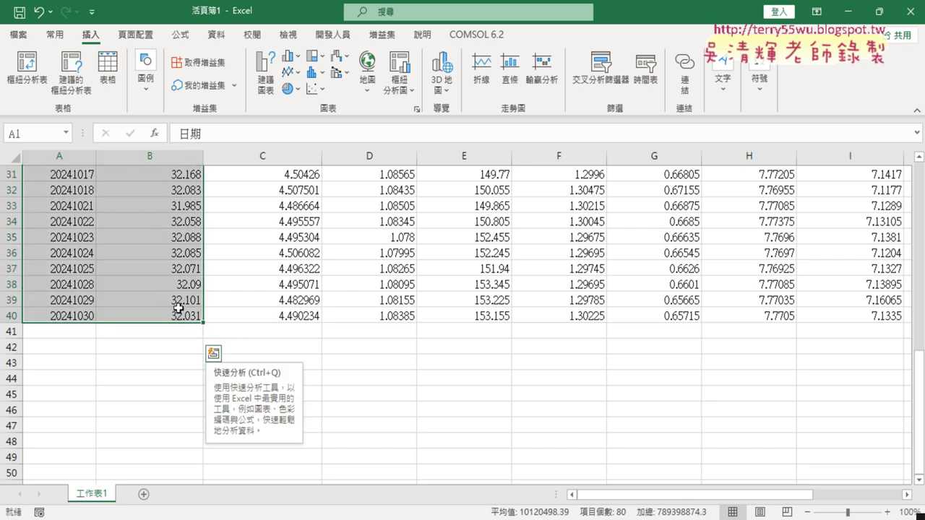
click(291, 71)
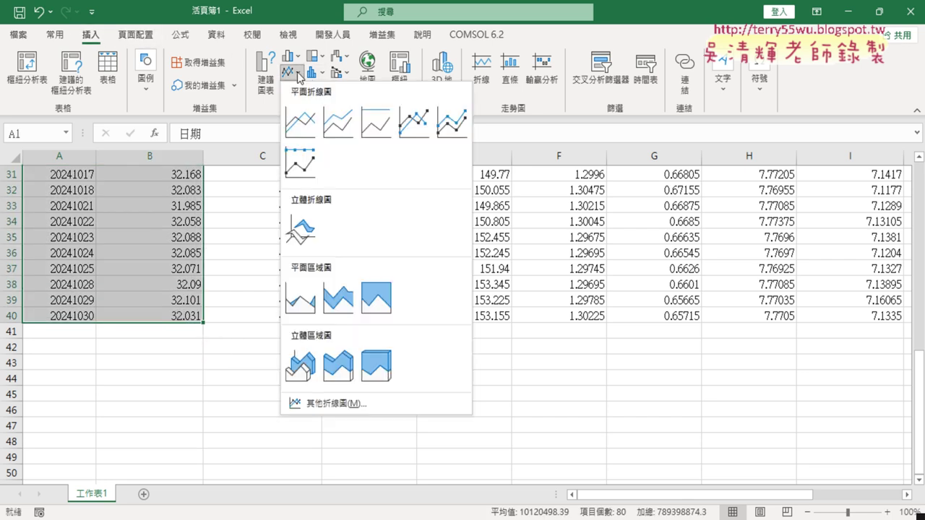
click(421, 131)
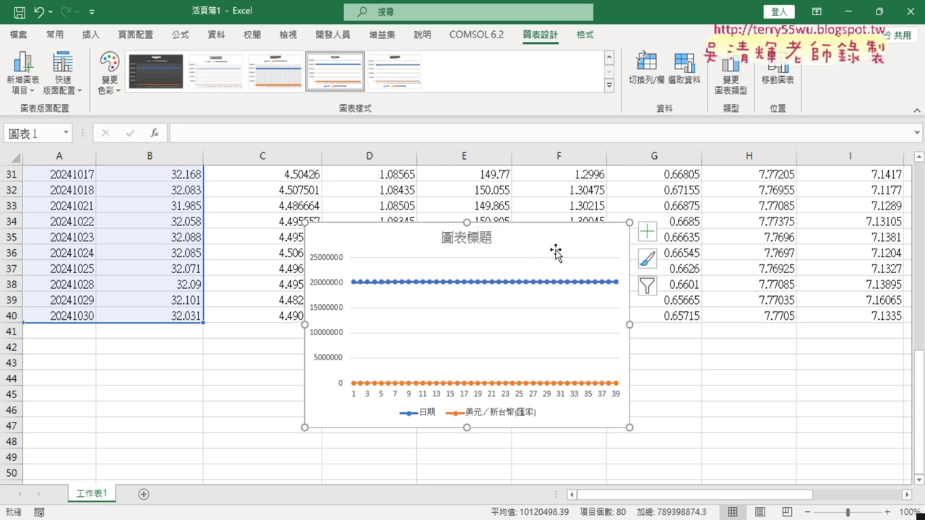
key(Delete)
- Rewrite A2 as 2024/09/02 and fill the daily date series down column A to 2024/9/26
scroll(33, 295, up, 8)
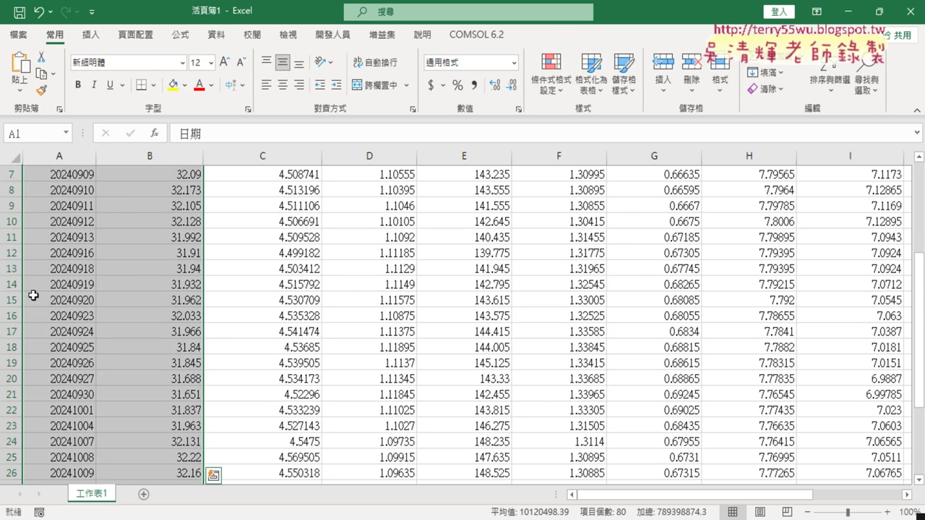
scroll(33, 295, up, 2)
click(84, 192)
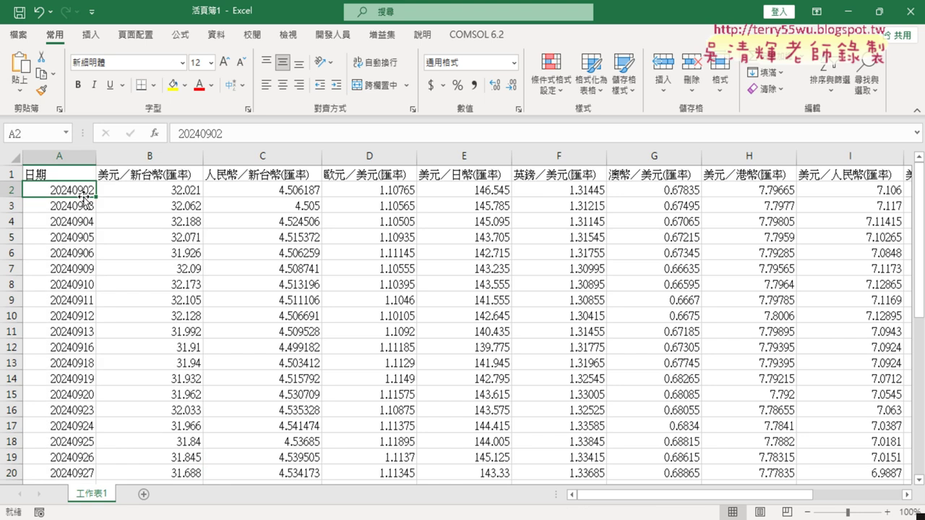
click(201, 134)
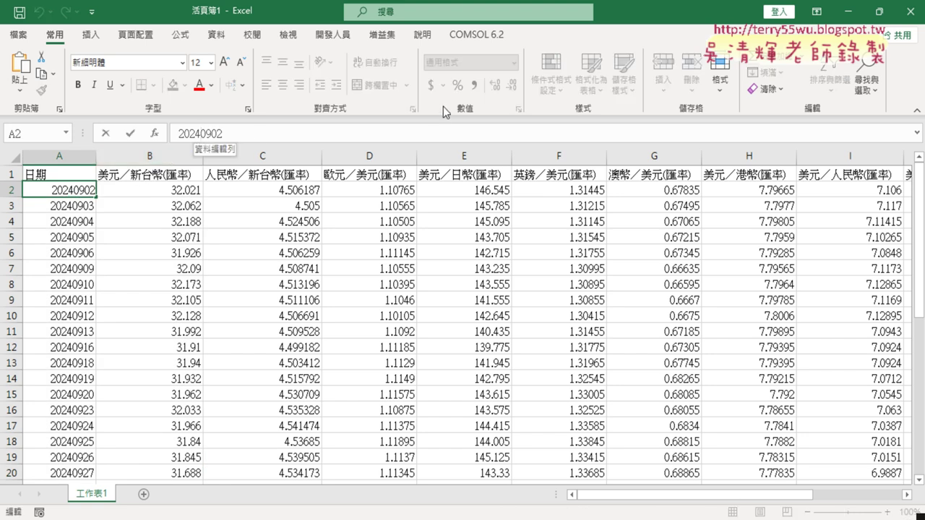
text(/09)
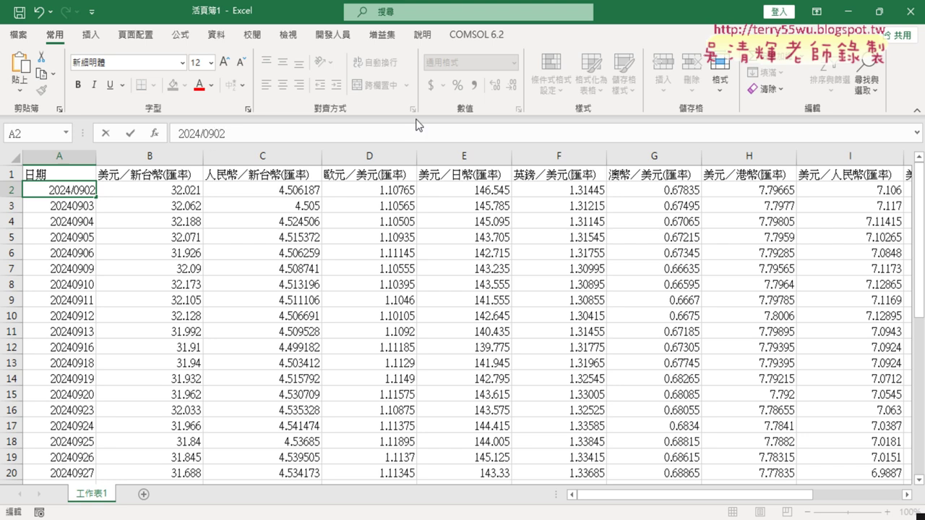
text(/)
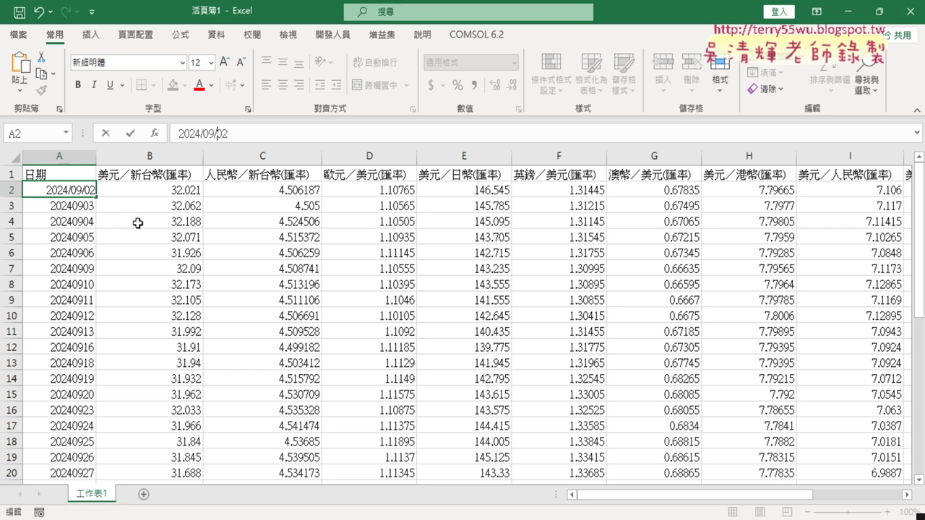
click(131, 135)
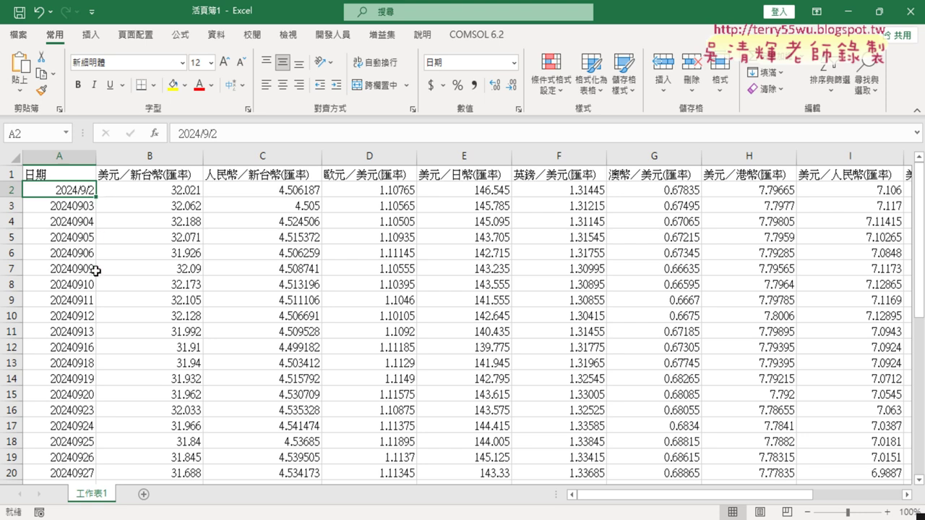
double_click(97, 197)
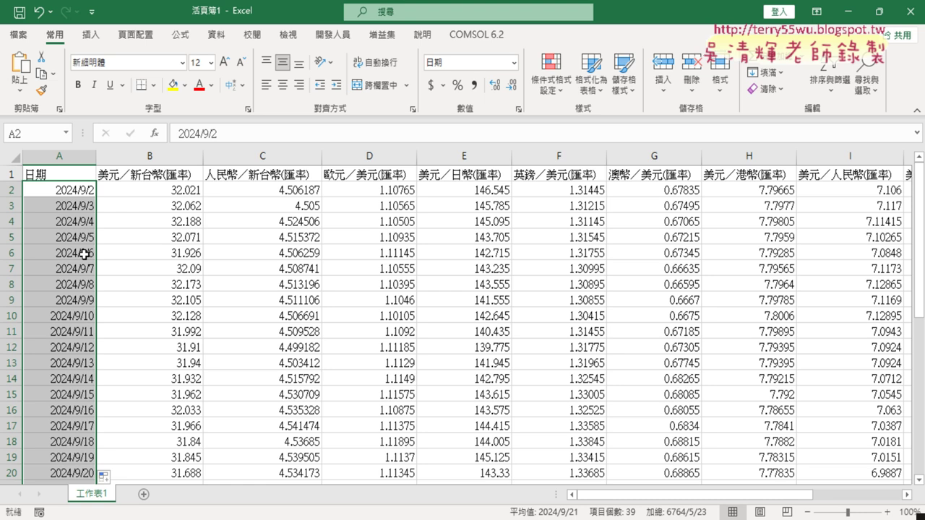
click(73, 176)
- Select A1:B40 and insert a Line with Markers chart of the USD/TWD rates
scroll(134, 273, down, 2)
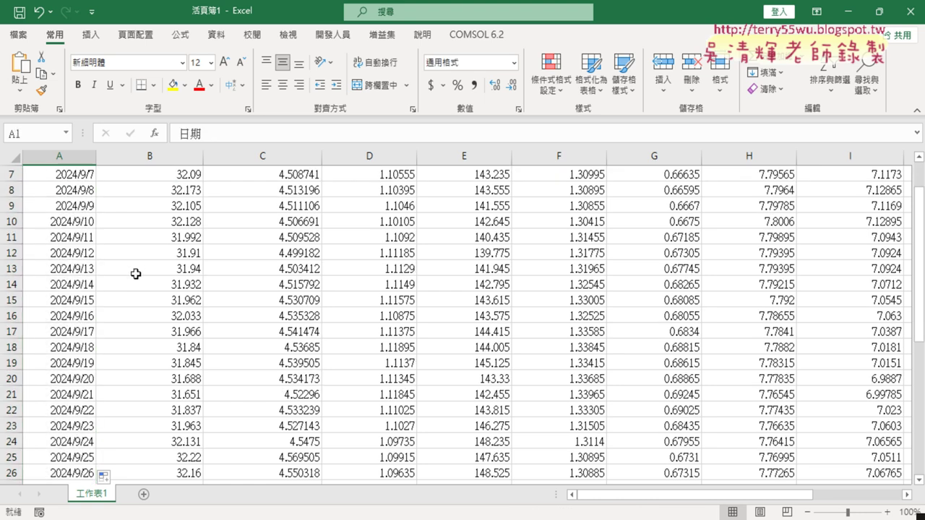
scroll(134, 275, down, 4)
scroll(136, 303, down, 3)
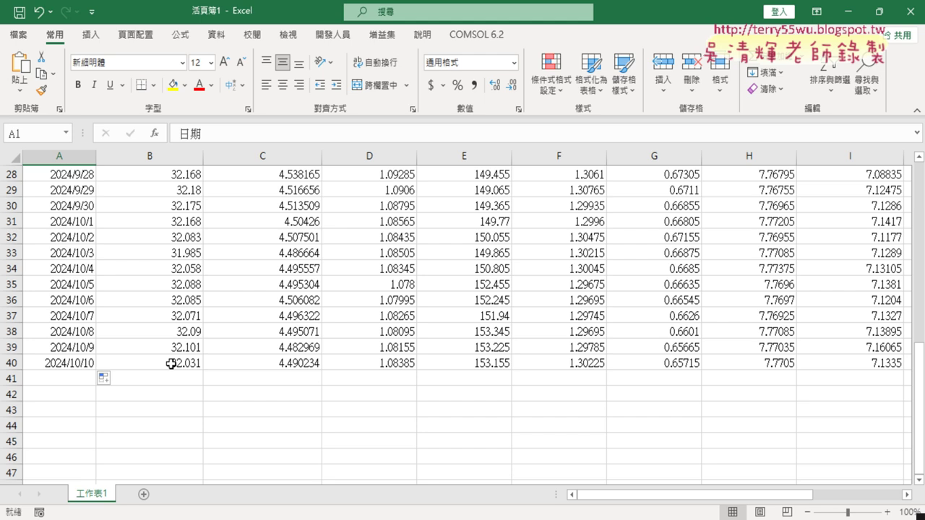
shift+click(171, 363)
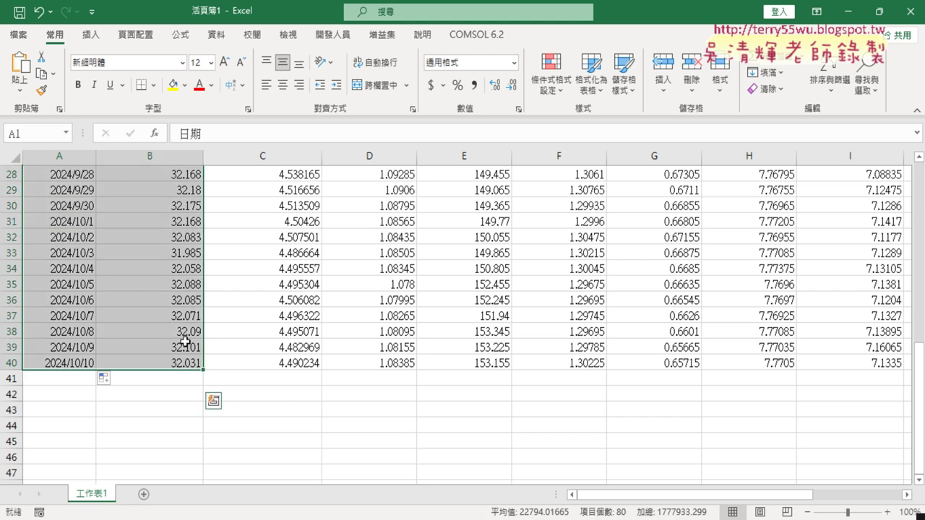
click(93, 35)
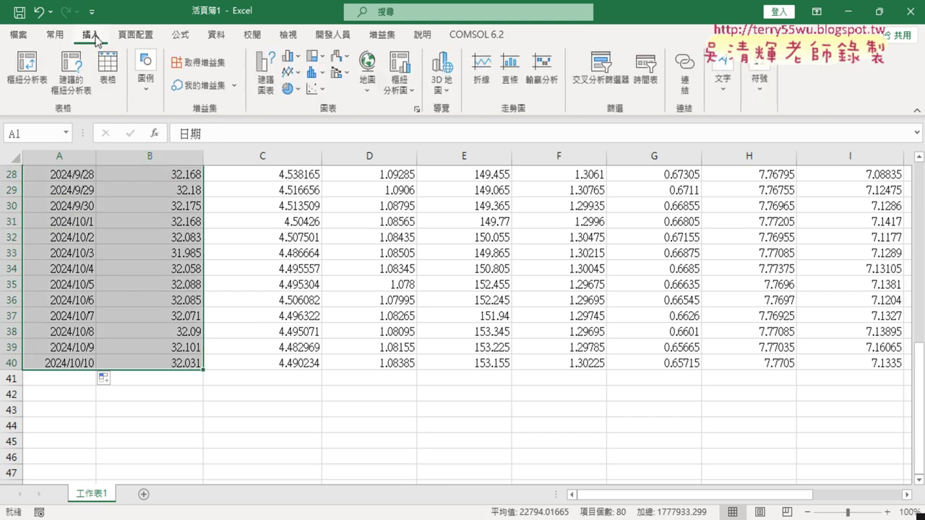
click(291, 73)
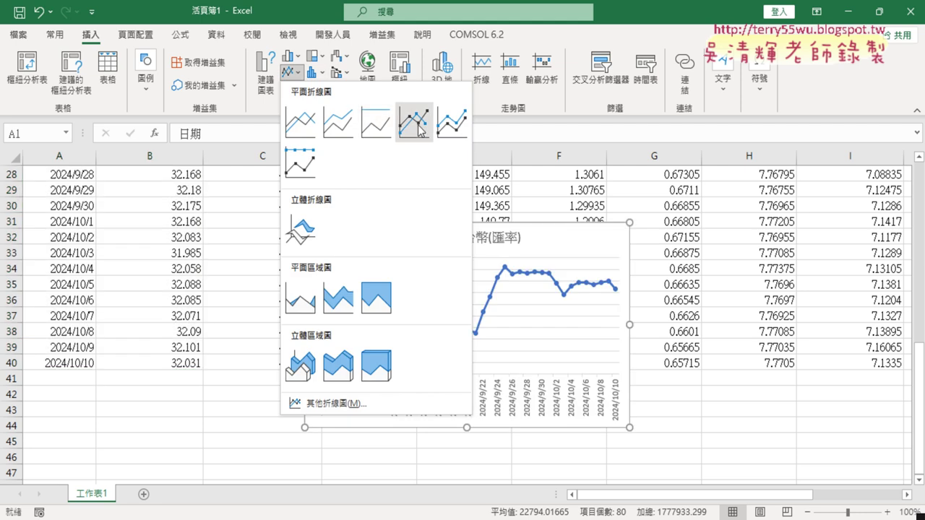
click(420, 129)
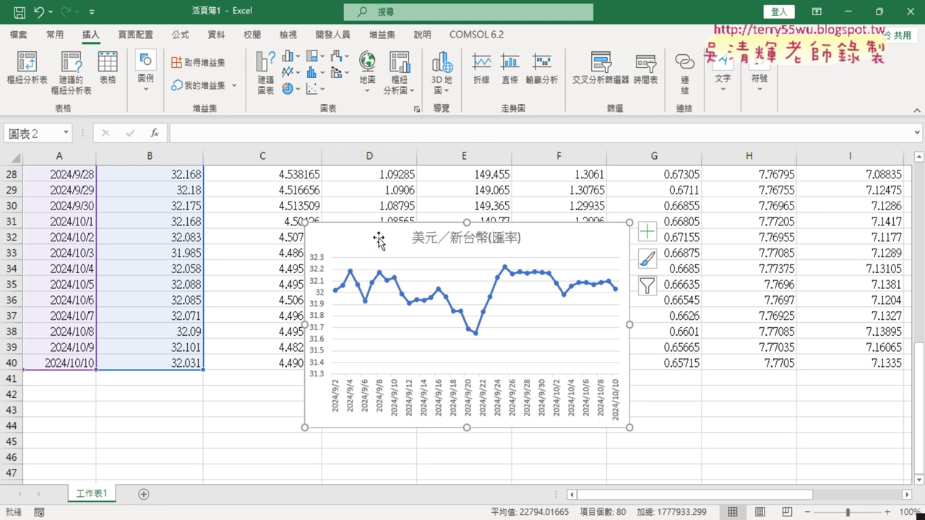
- Move the 美元／新台幣(匯率) line chart beside the data table, then delete it
scroll(166, 225, up, 1)
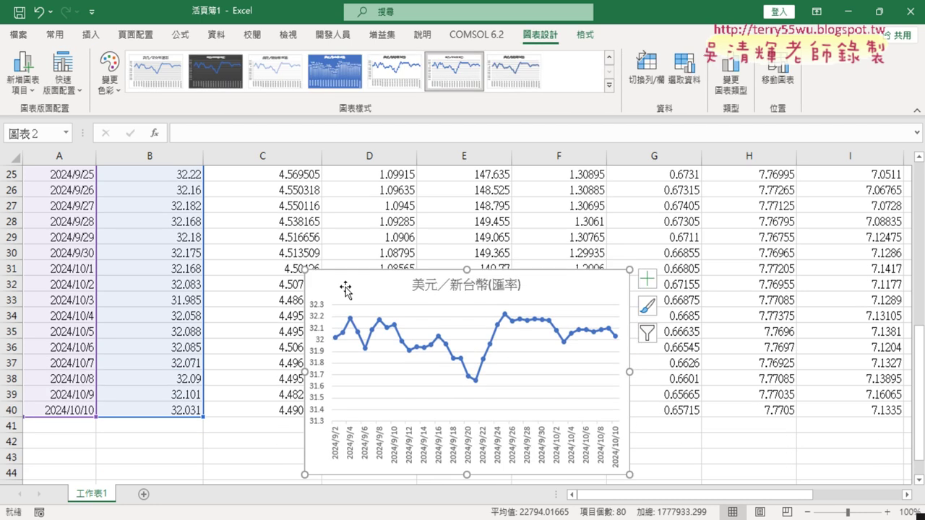
scroll(176, 256, up, 3)
scroll(176, 256, up, 2)
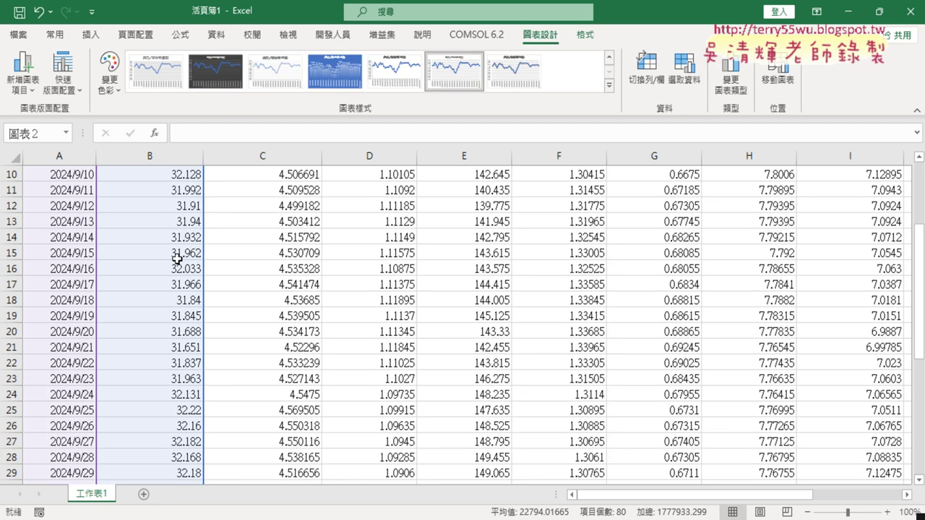
scroll(176, 255, up, 3)
scroll(182, 324, down, 8)
scroll(192, 318, down, 3)
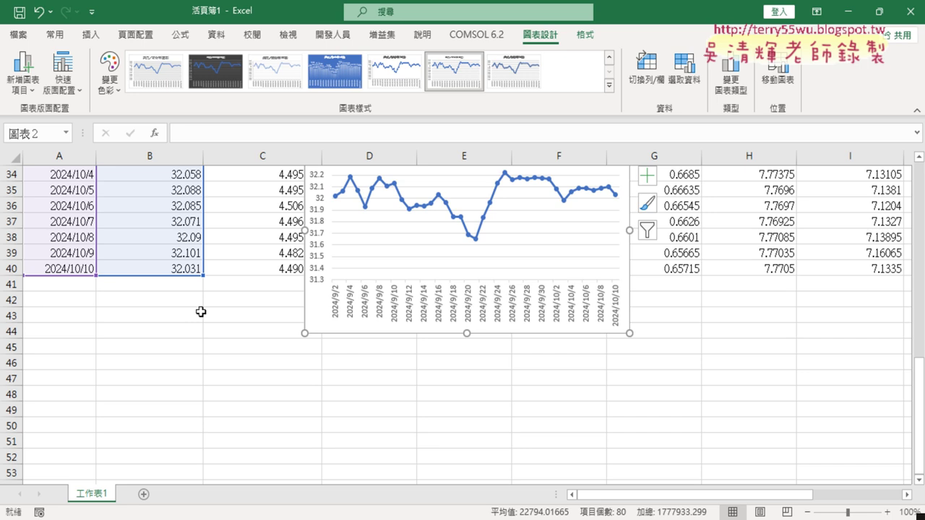
scroll(200, 311, up, 2)
drag(389, 239, 290, 197)
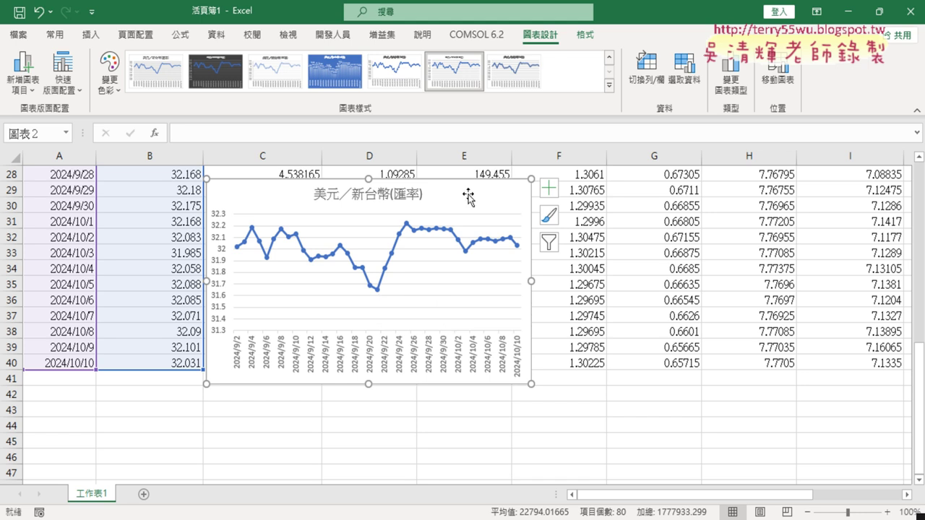
key(Delete)
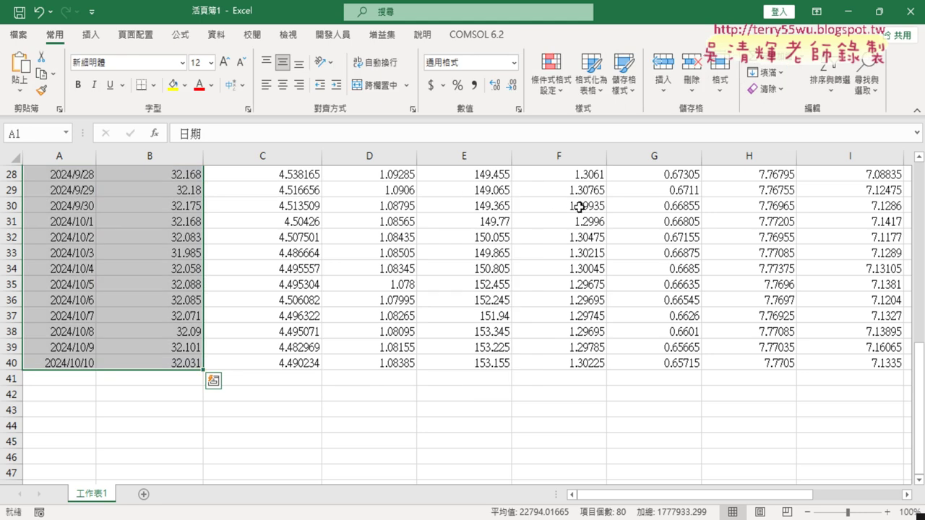
- Rerun the 匯率下載 macro from the Developer tab's Visual Basic editor to reimport raw 20240902-style dates
scroll(549, 206, up, 8)
scroll(540, 206, up, 1)
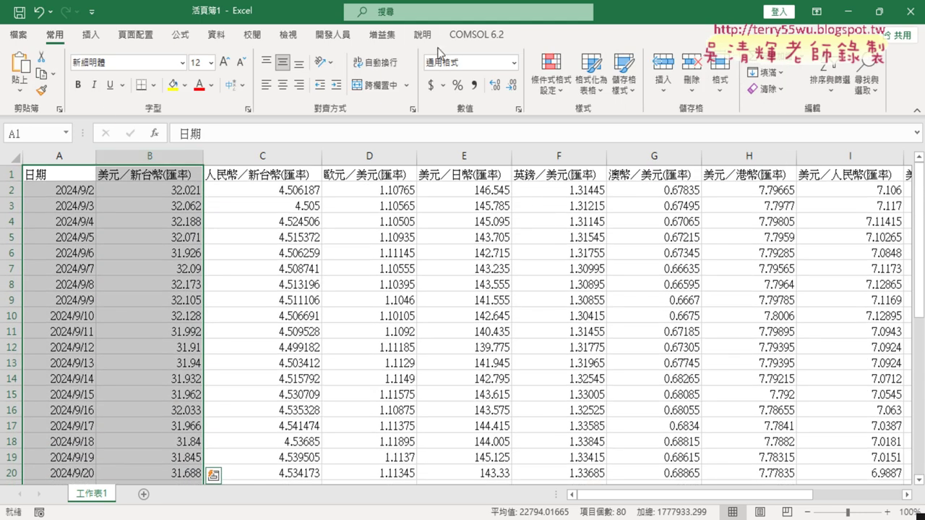
click(333, 34)
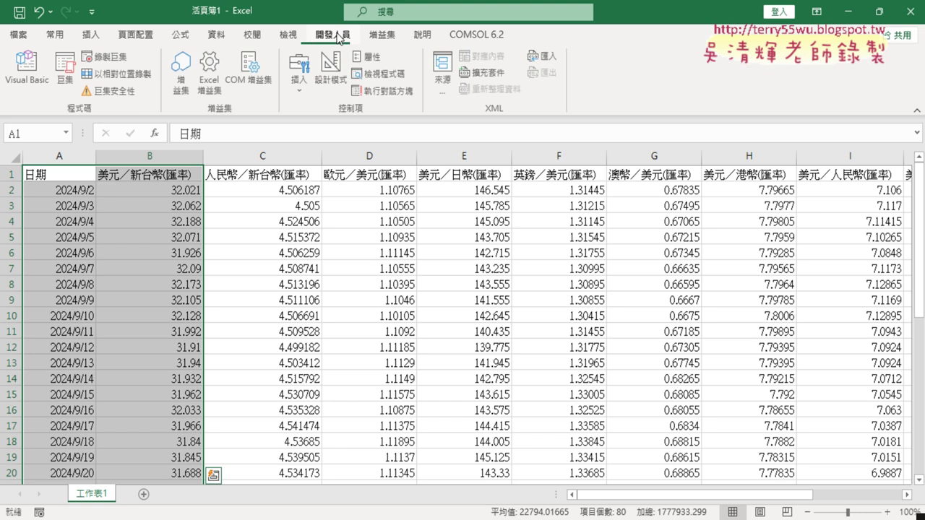
click(40, 81)
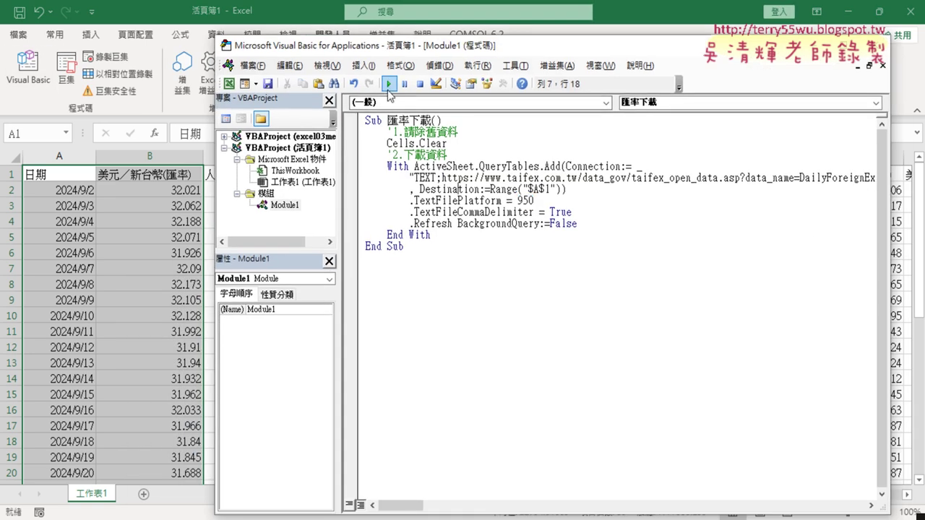
click(389, 85)
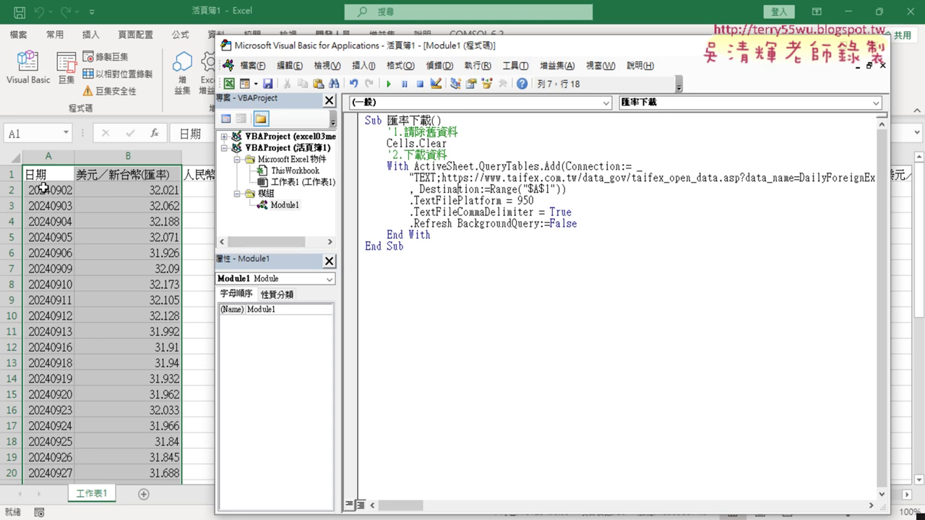
click(376, 265)
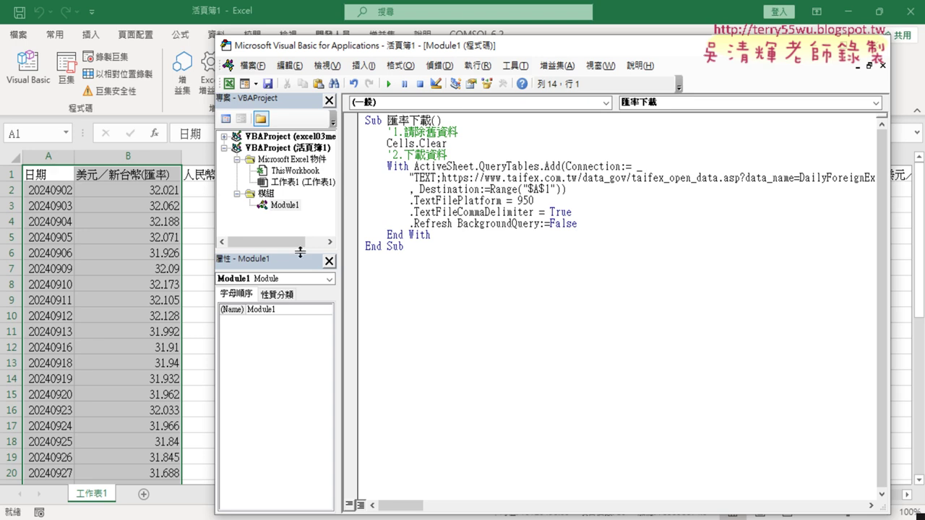